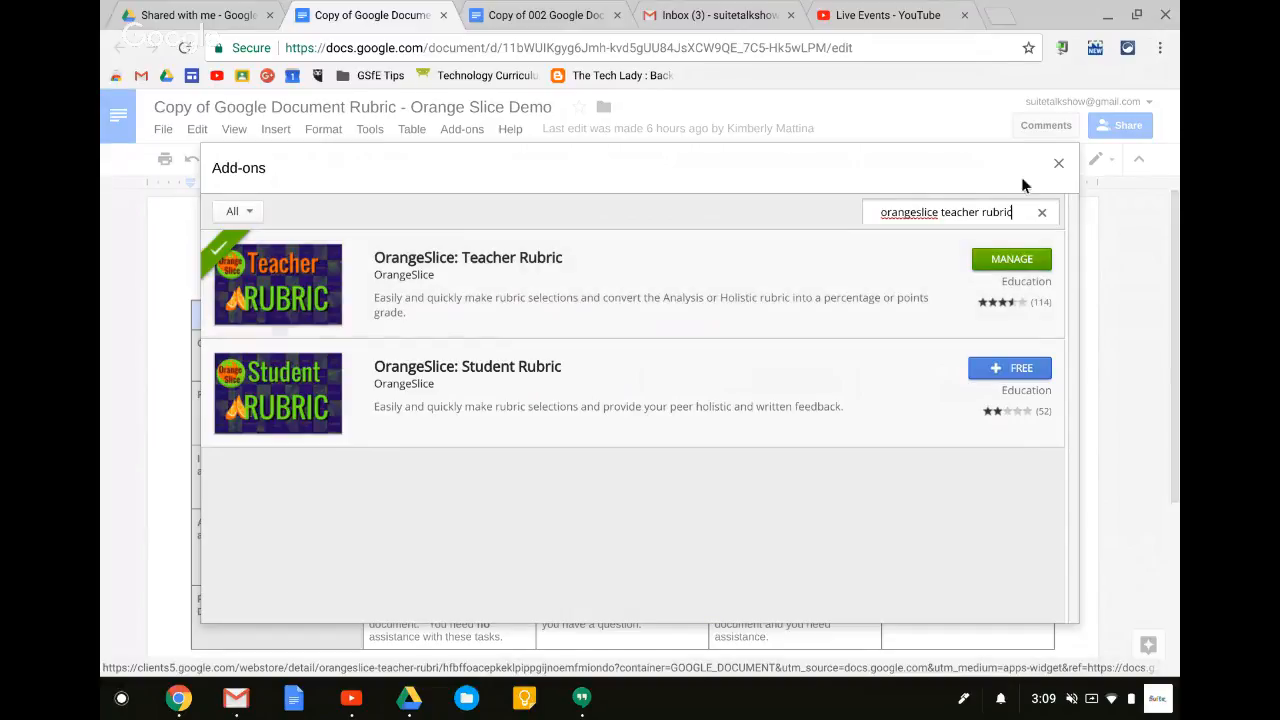
Close the add-on store and check that OrangeSlice: Teacher Rubric is among the rubric document's installed add-ons
{"action": "left_click", "coordinate": [1060, 162]}
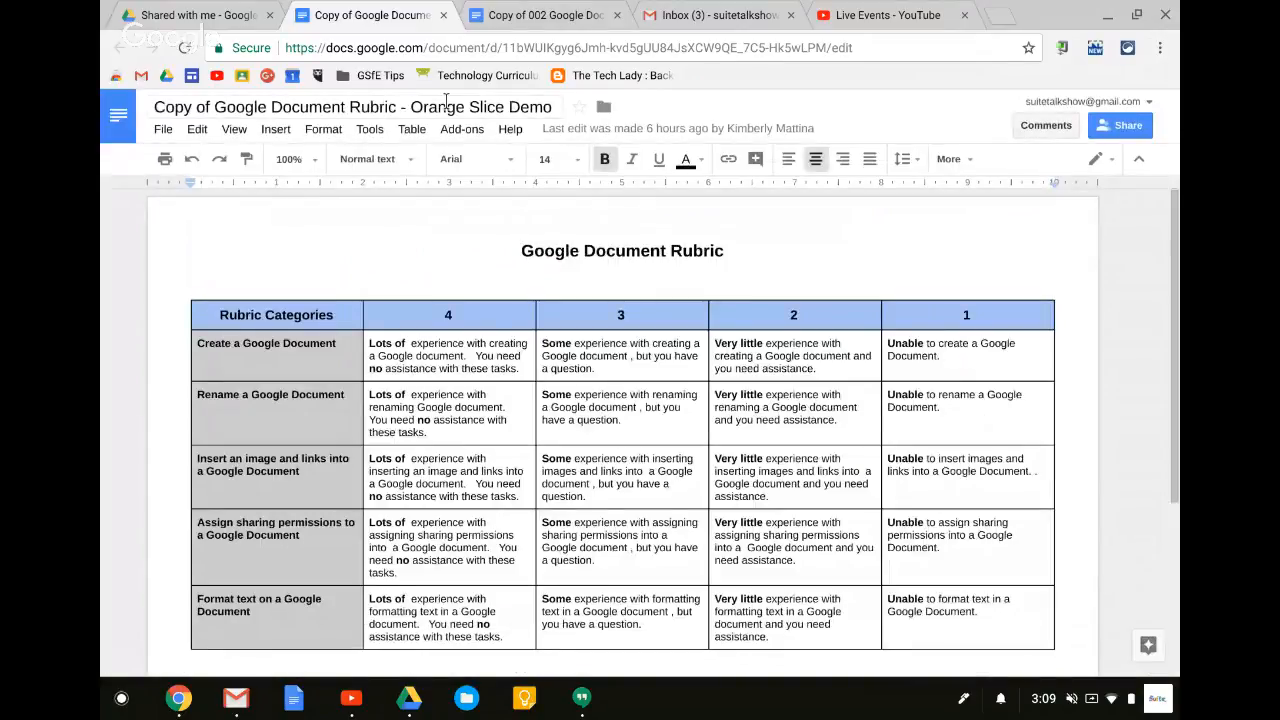
{"action": "left_click", "coordinate": [460, 130]}
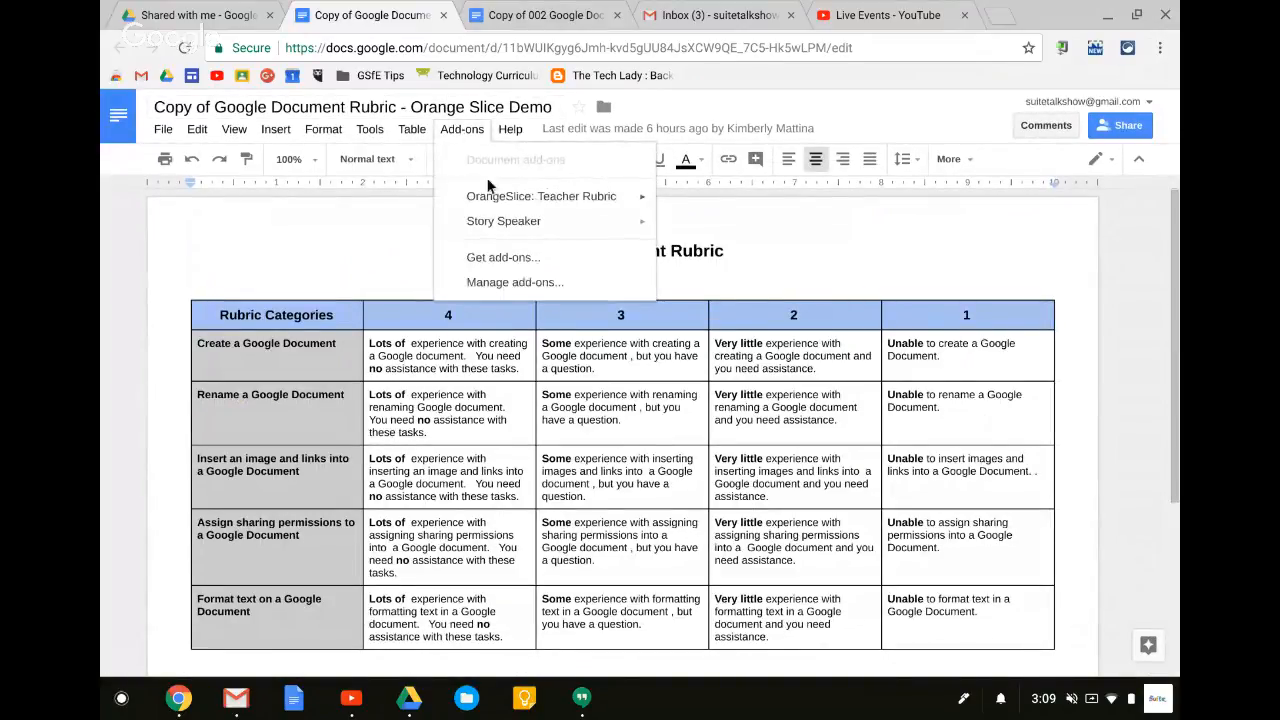
{"action": "mouse_move", "coordinate": [476, 193]}
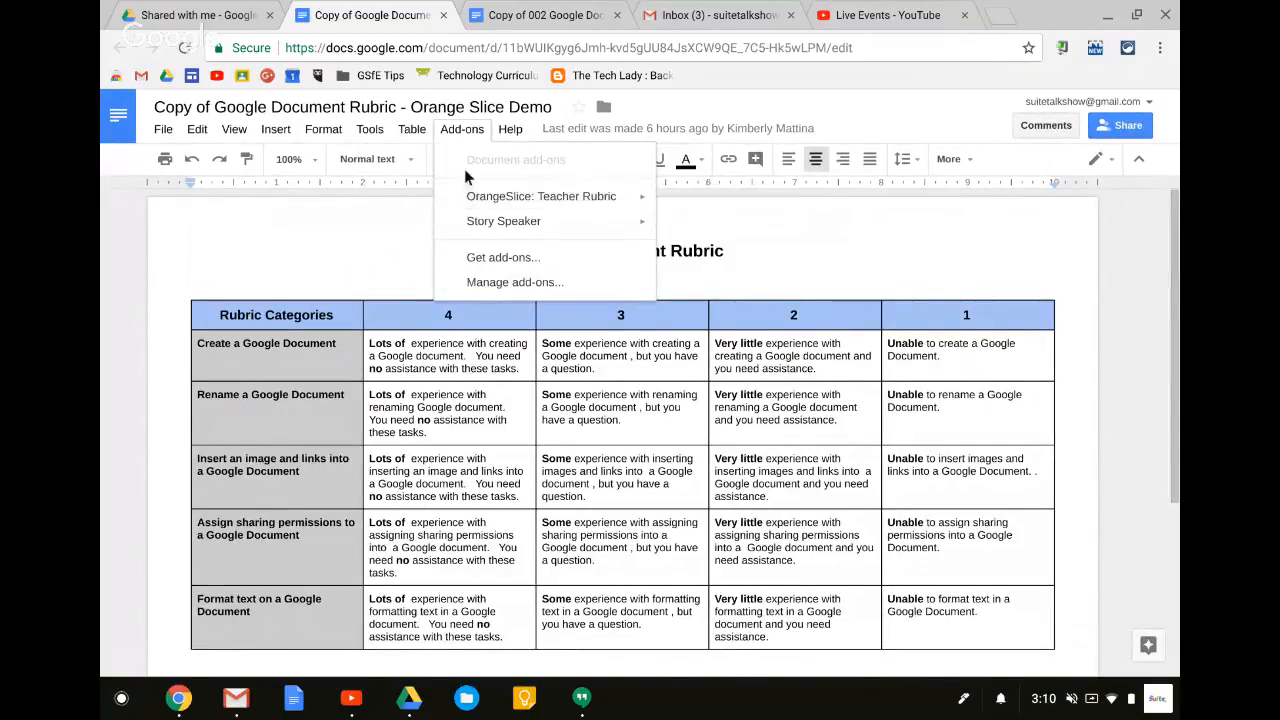
{"action": "left_click", "coordinate": [383, 199]}
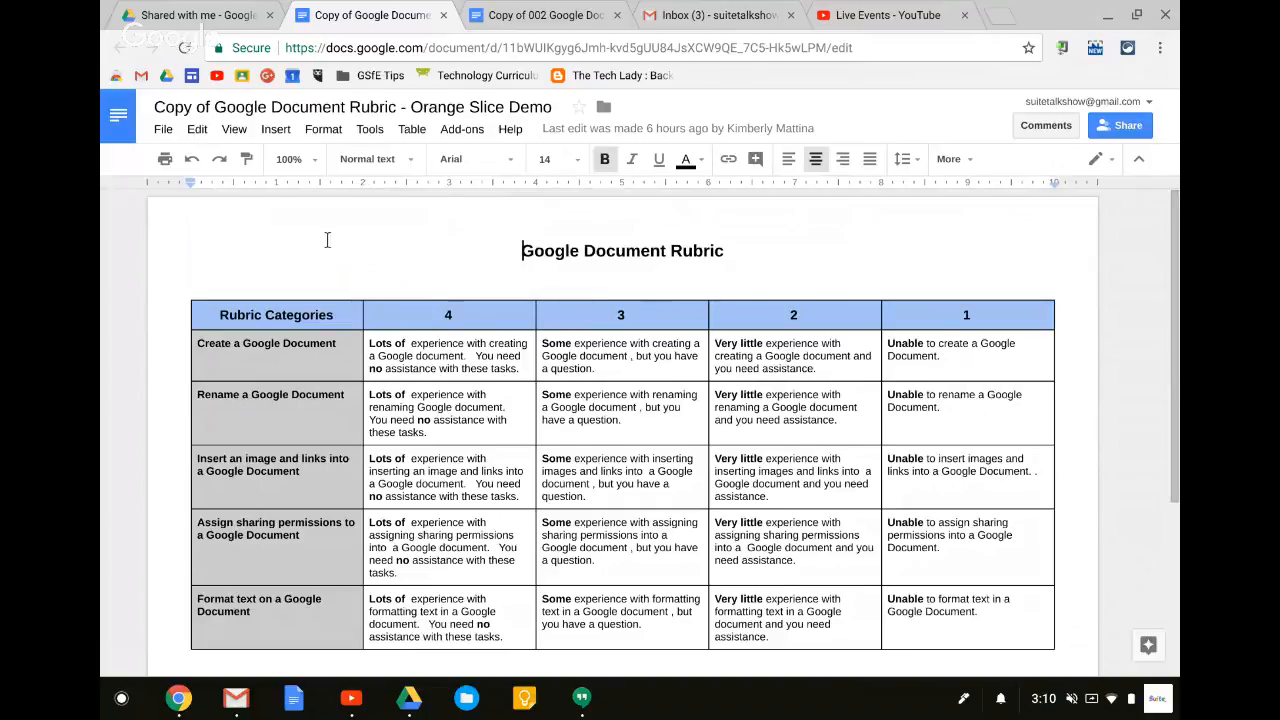
Look through the 002 Google Document Assignment copy, including its task list, duck image and links
{"action": "left_click", "coordinate": [528, 18]}
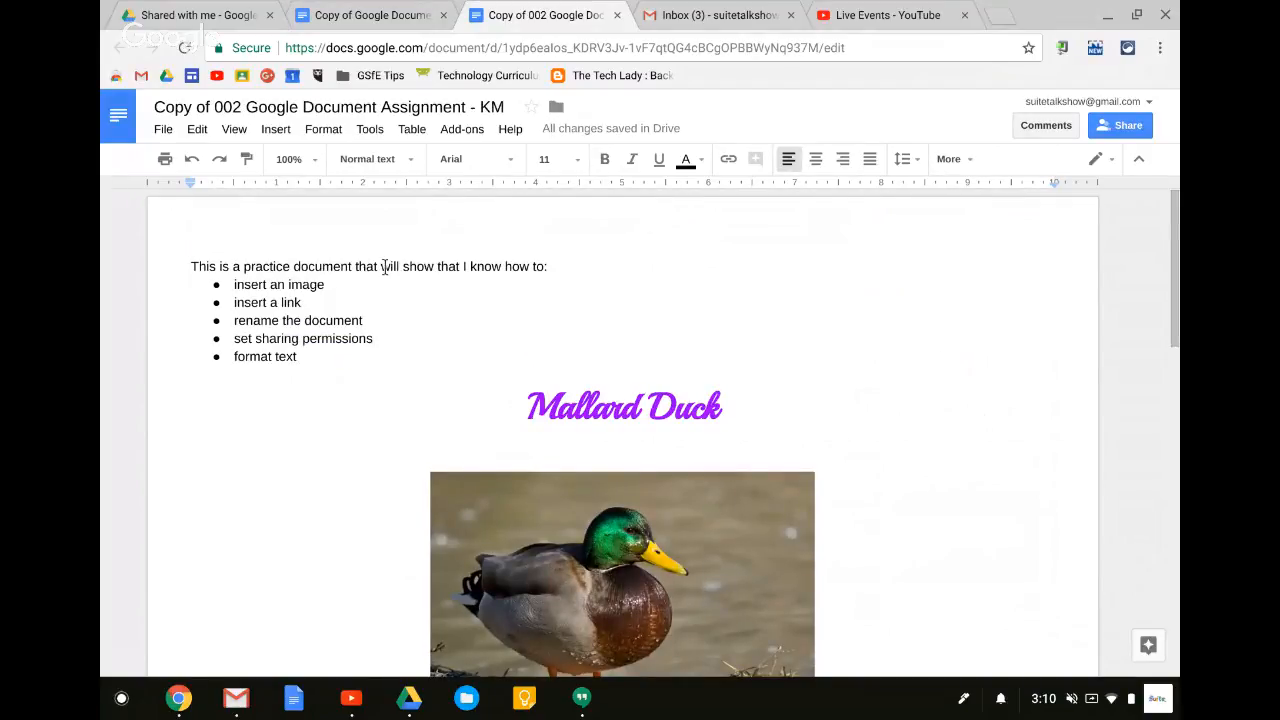
{"action": "scroll", "coordinate": [388, 280], "scroll_direction": "down", "scroll_amount": 2}
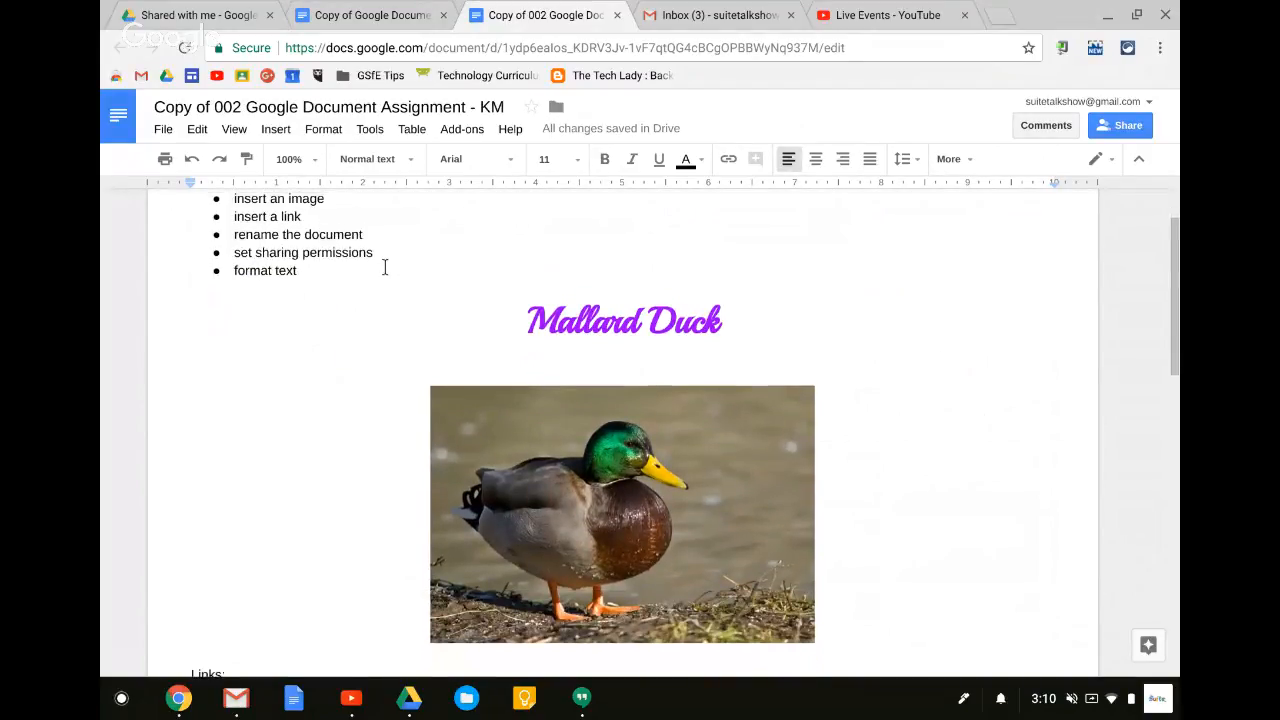
{"action": "scroll", "coordinate": [384, 267], "scroll_direction": "down", "scroll_amount": 3}
{"action": "scroll", "coordinate": [384, 267], "scroll_direction": "up", "scroll_amount": 5}
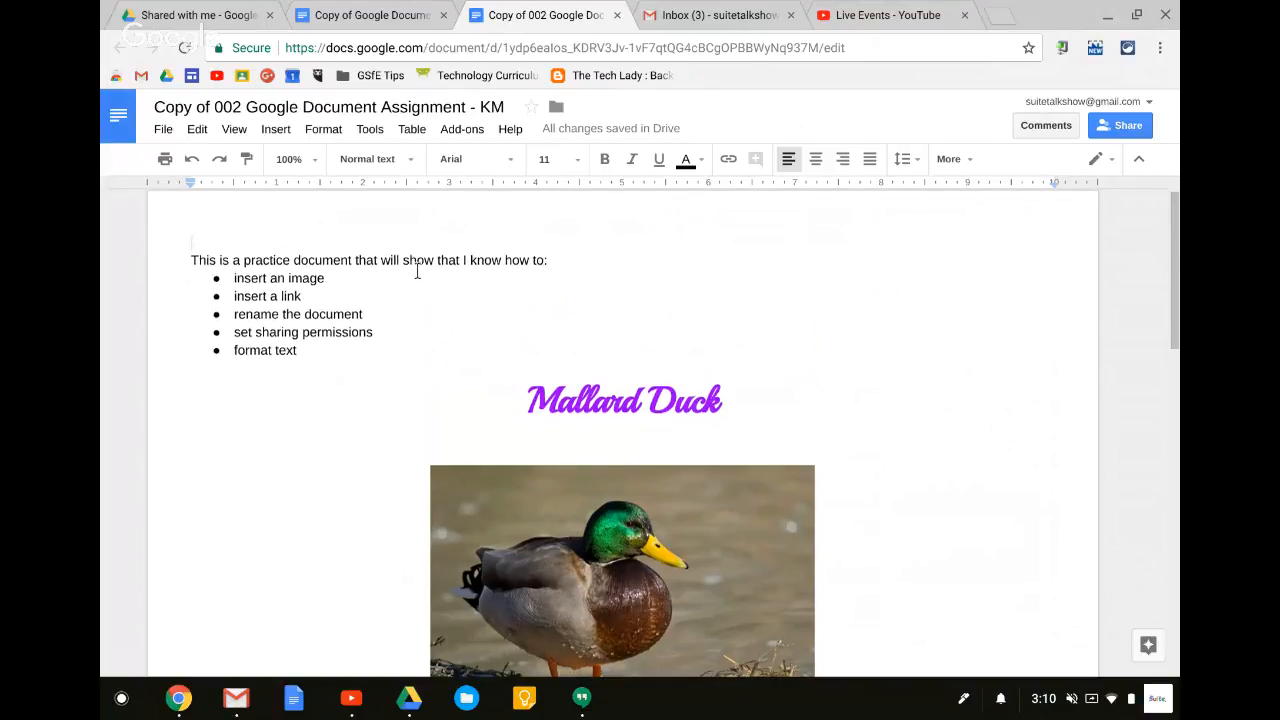
{"action": "scroll", "coordinate": [417, 271], "scroll_direction": "down", "scroll_amount": 4}
{"action": "scroll", "coordinate": [417, 271], "scroll_direction": "up", "scroll_amount": 4}
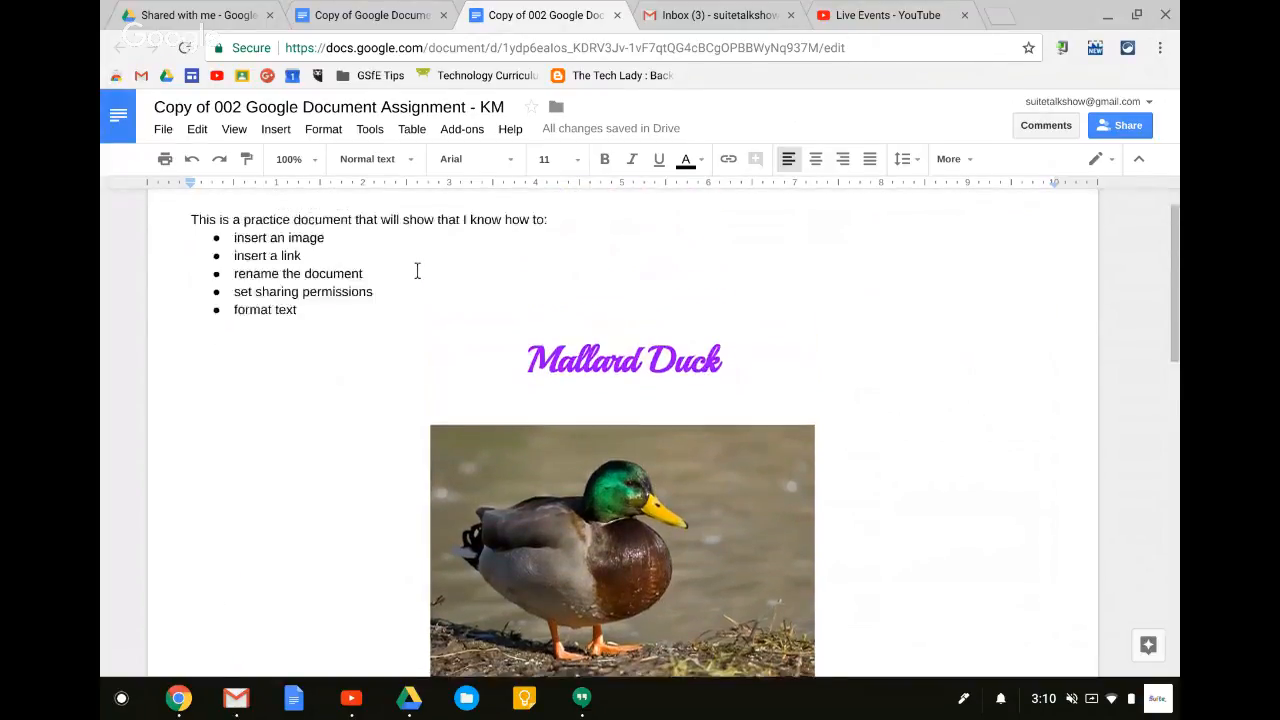
Copy the whole rubric table from the Google Document Rubric document
{"action": "left_click", "coordinate": [362, 14]}
{"action": "left_click", "coordinate": [211, 263]}
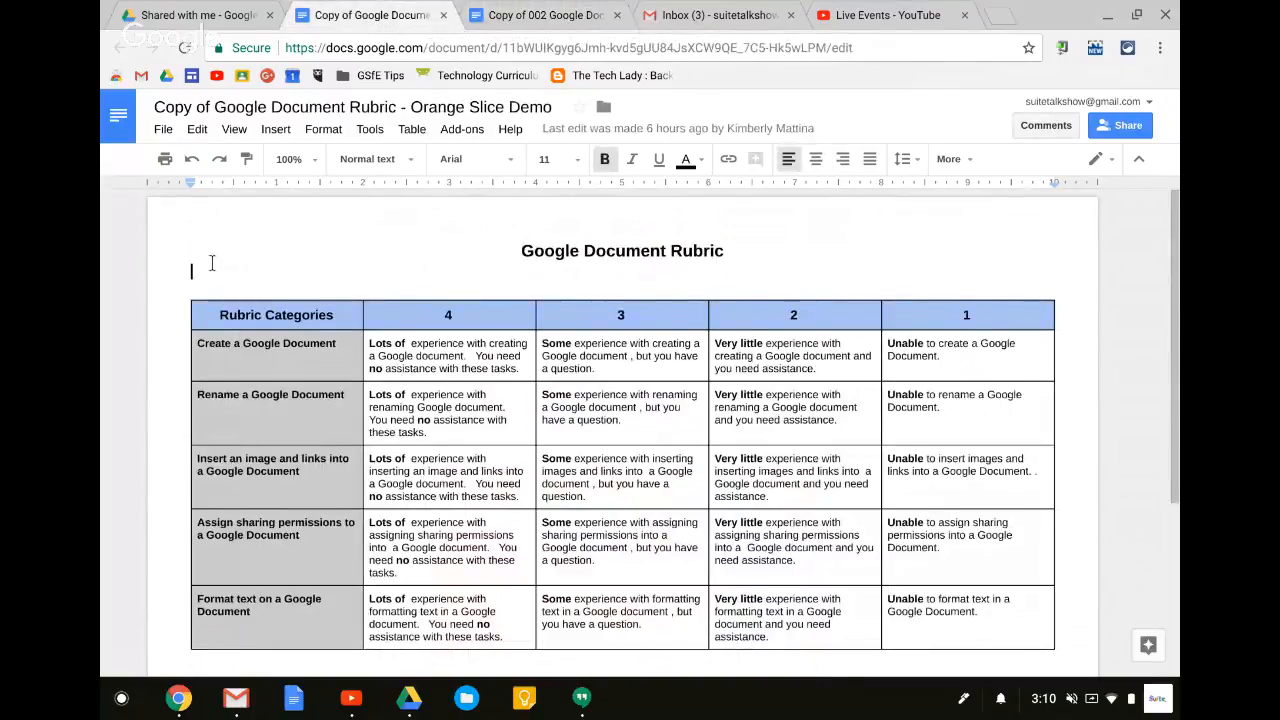
{"action": "left_click_drag", "start_coordinate": [211, 263], "coordinate": [456, 550]}
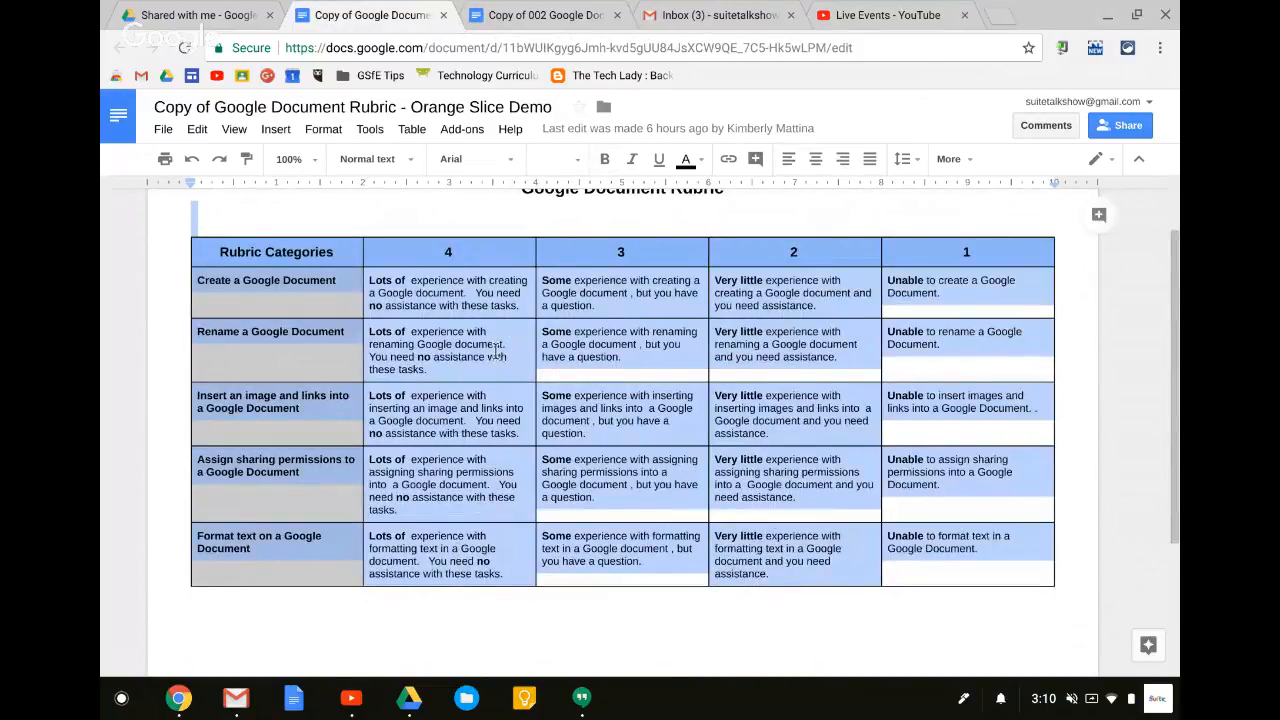
{"action": "right_click", "coordinate": [508, 316]}
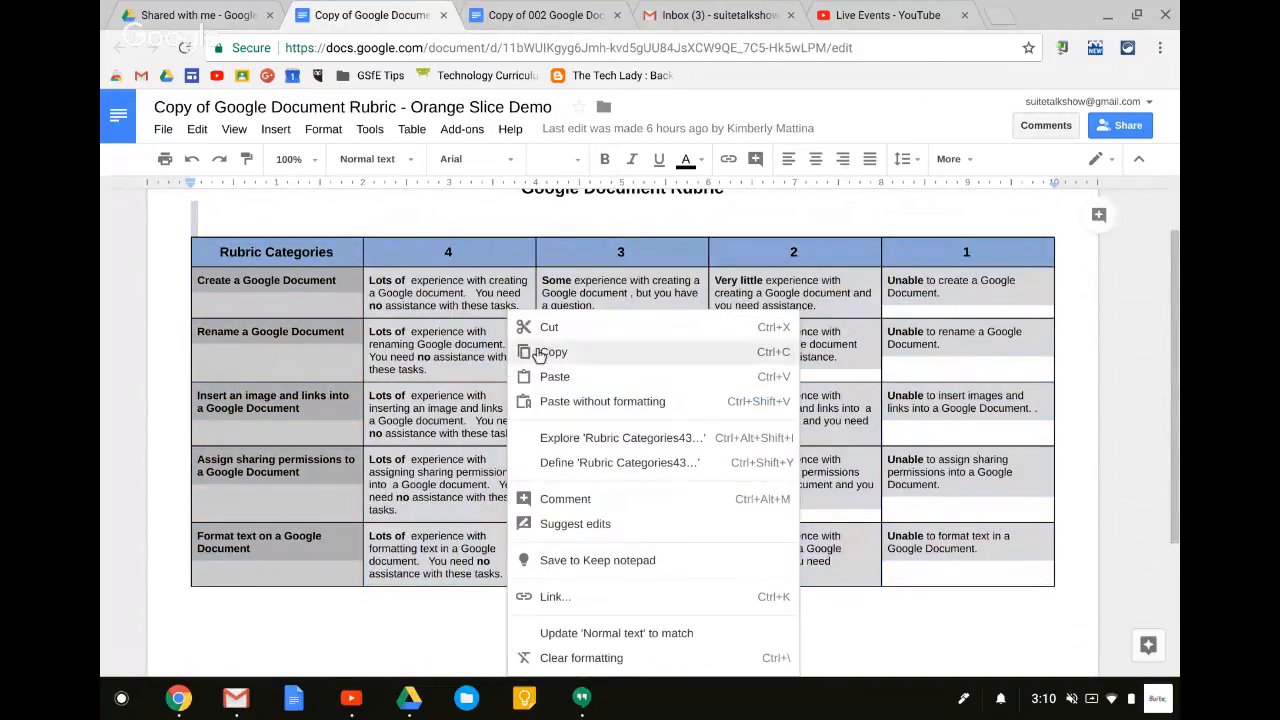
{"action": "left_click", "coordinate": [540, 354]}
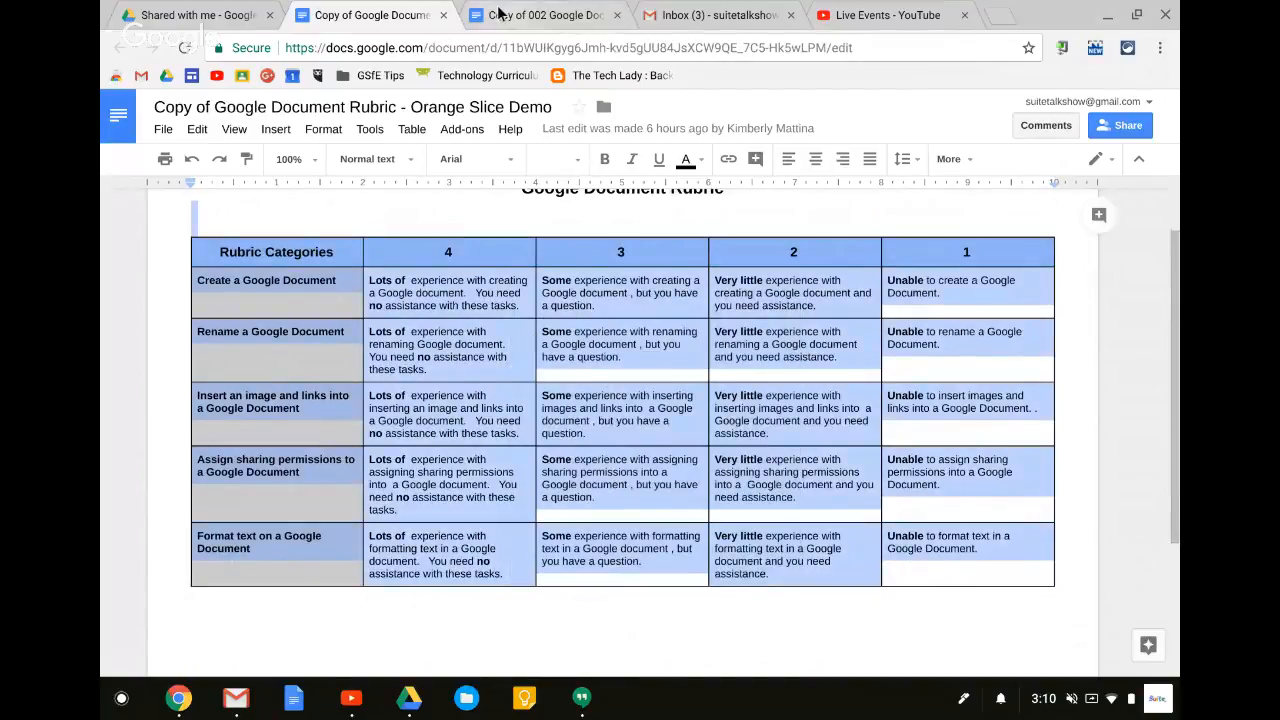
Delete the Teacher Rubric Settings line under the 4 heading of the assignment document's rubric table
{"action": "left_click", "coordinate": [540, 15]}
{"action": "scroll", "coordinate": [308, 322], "scroll_direction": "down", "scroll_amount": 10}
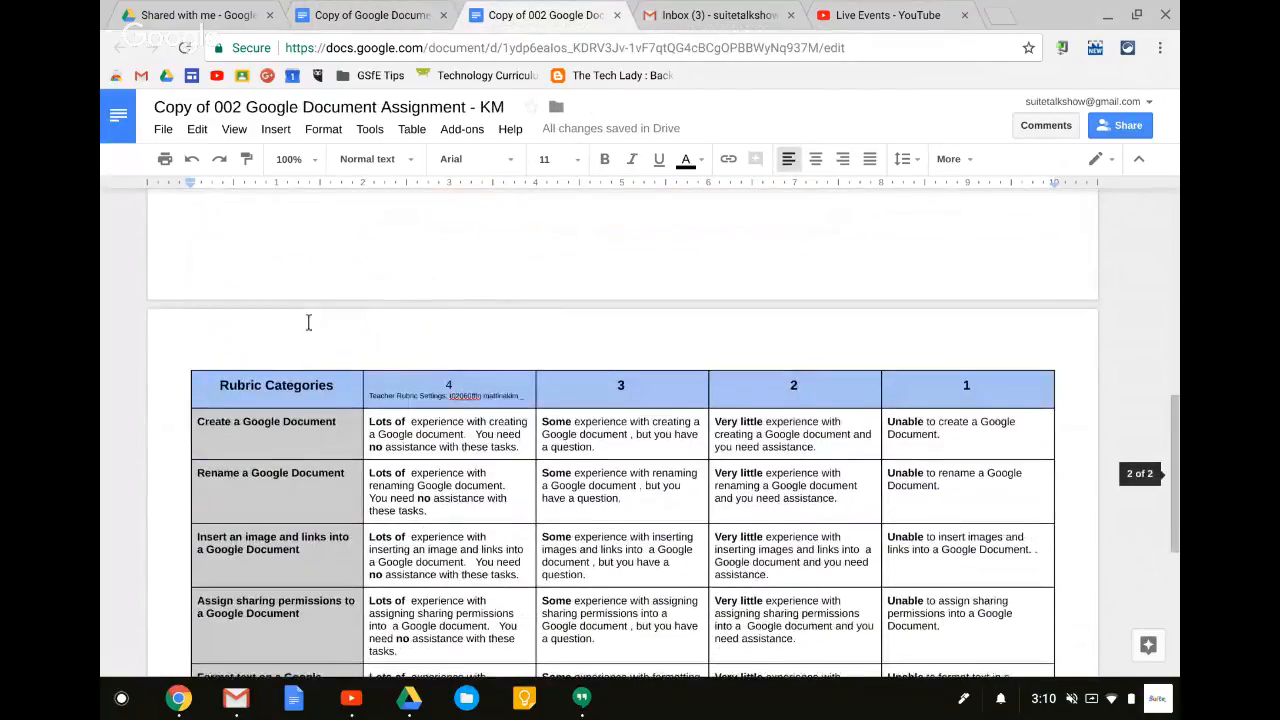
{"action": "scroll", "coordinate": [308, 322], "scroll_direction": "down", "scroll_amount": 1}
{"action": "left_click", "coordinate": [360, 333]}
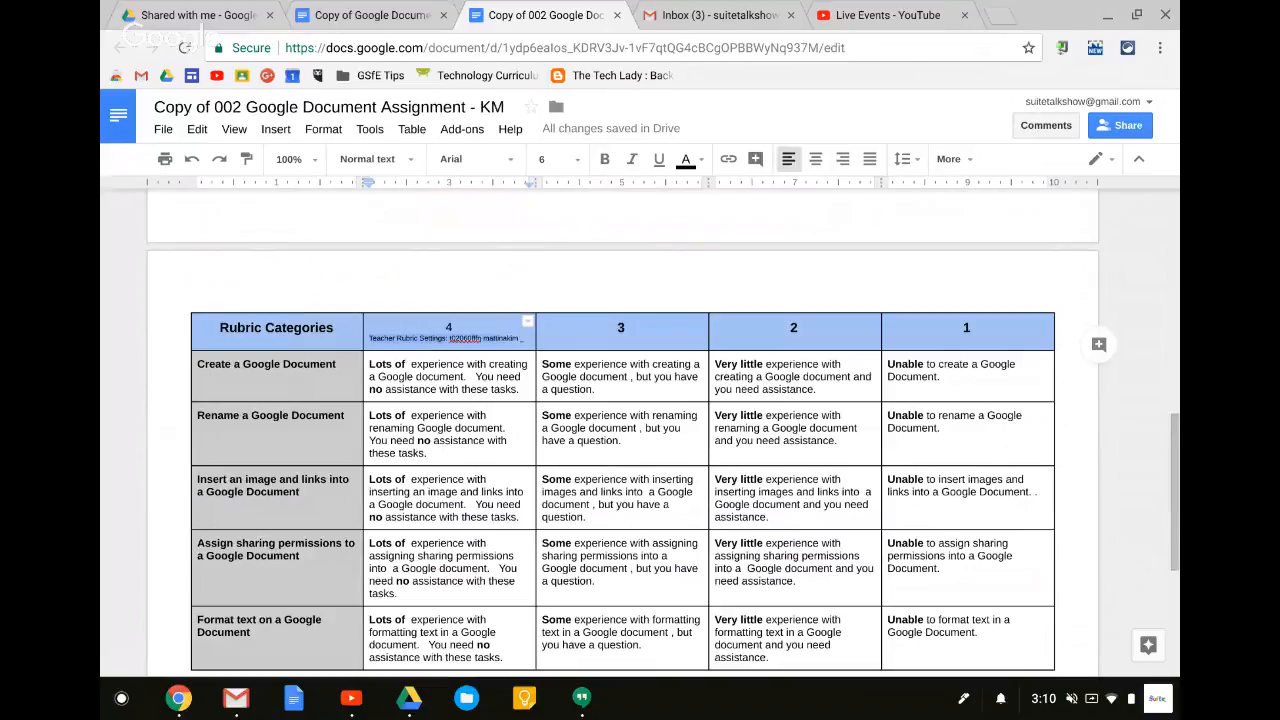
{"action": "key", "text": "BackSpace"}
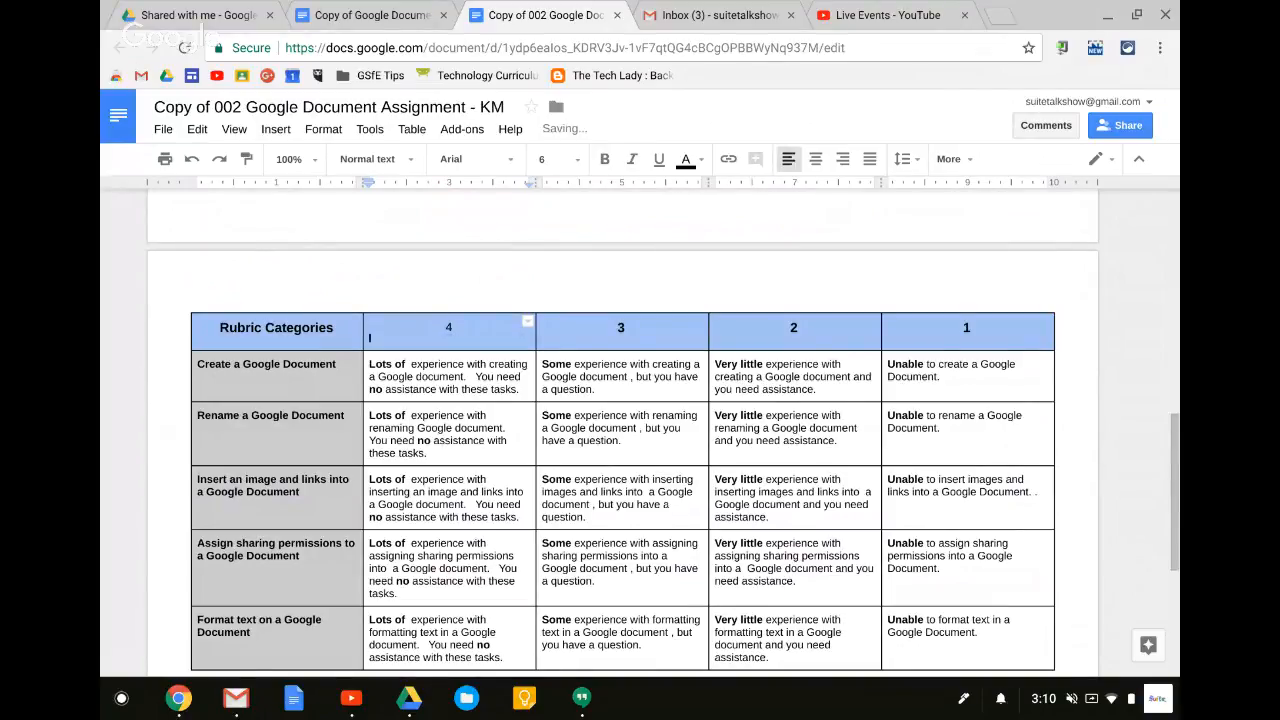
Review the assignment and its rubric on page 2, and place the cursor in the blank line above the table
{"action": "scroll", "coordinate": [303, 288], "scroll_direction": "up", "scroll_amount": 6}
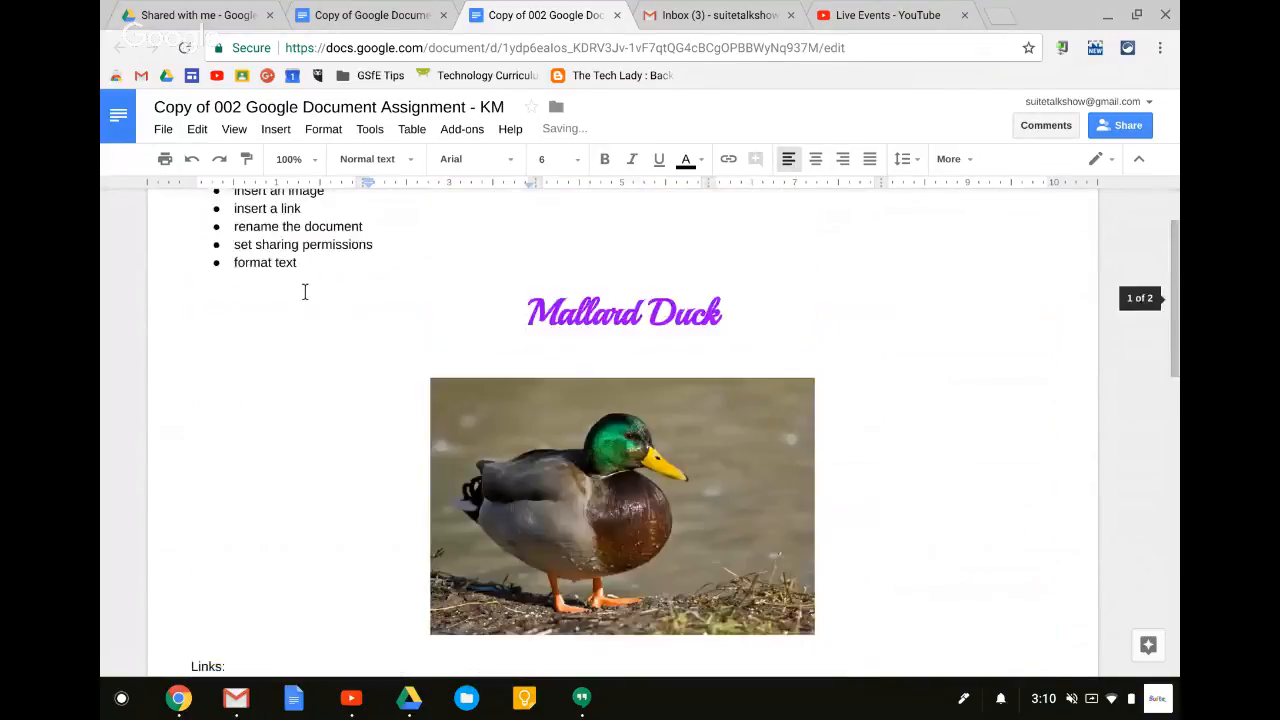
{"action": "scroll", "coordinate": [303, 288], "scroll_direction": "down", "scroll_amount": 4}
{"action": "scroll", "coordinate": [305, 291], "scroll_direction": "down", "scroll_amount": 4}
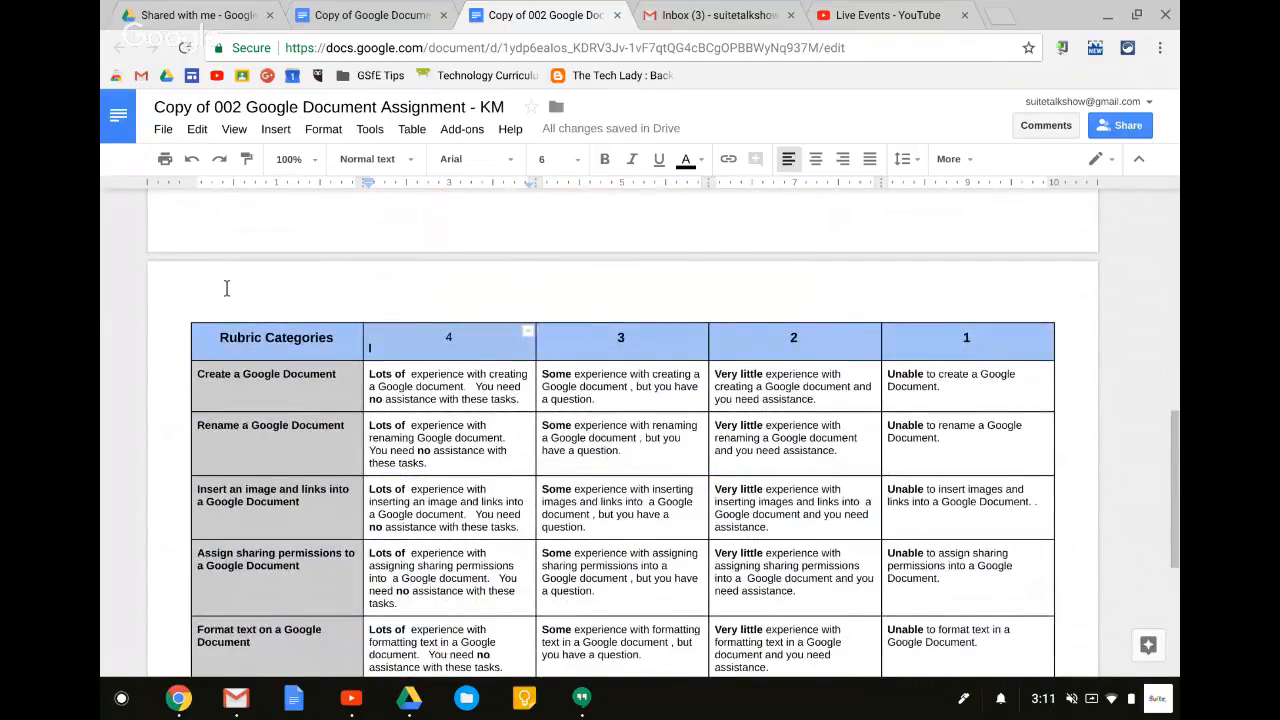
{"action": "scroll", "coordinate": [226, 288], "scroll_direction": "down", "scroll_amount": 1}
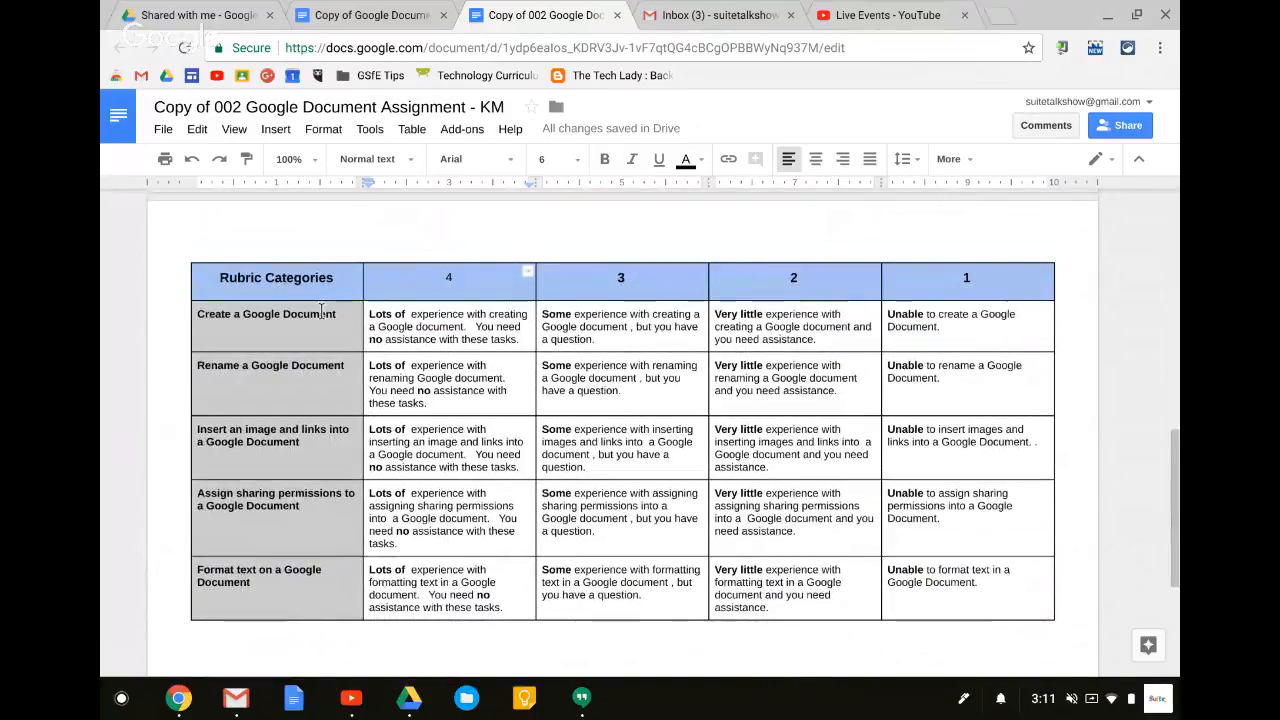
{"action": "right_click", "coordinate": [332, 313]}
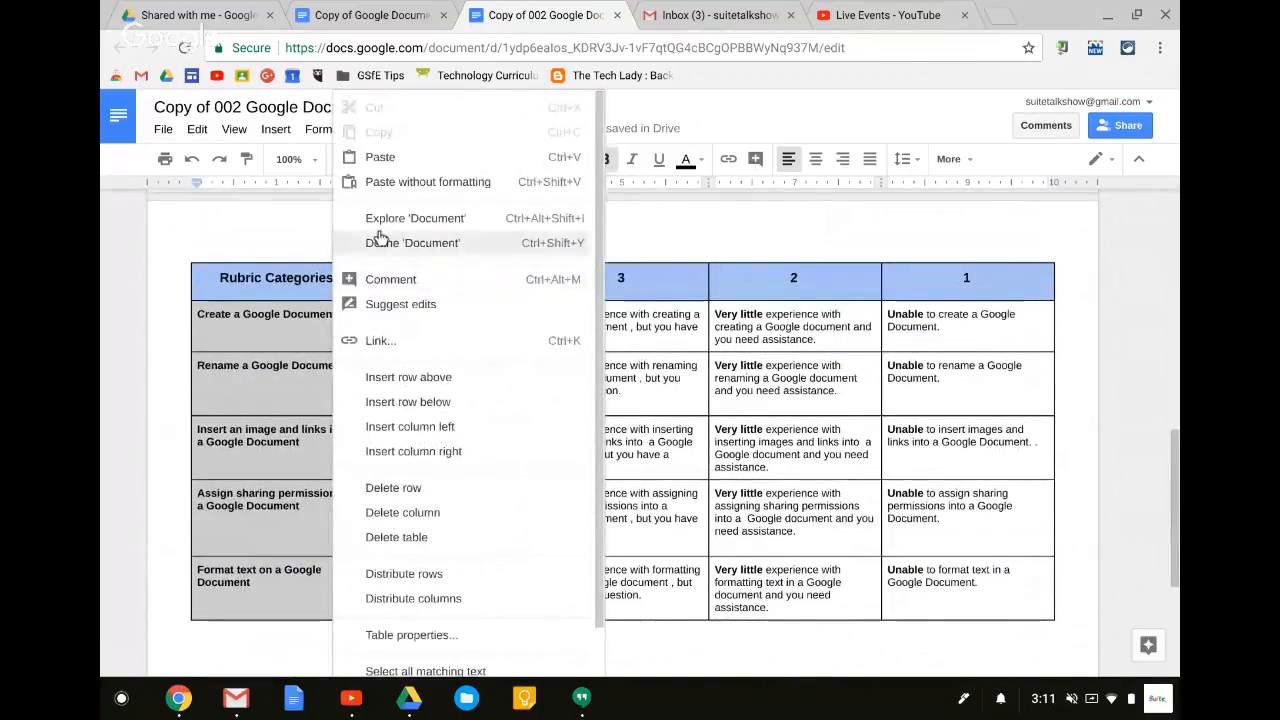
{"action": "left_click", "coordinate": [210, 253]}
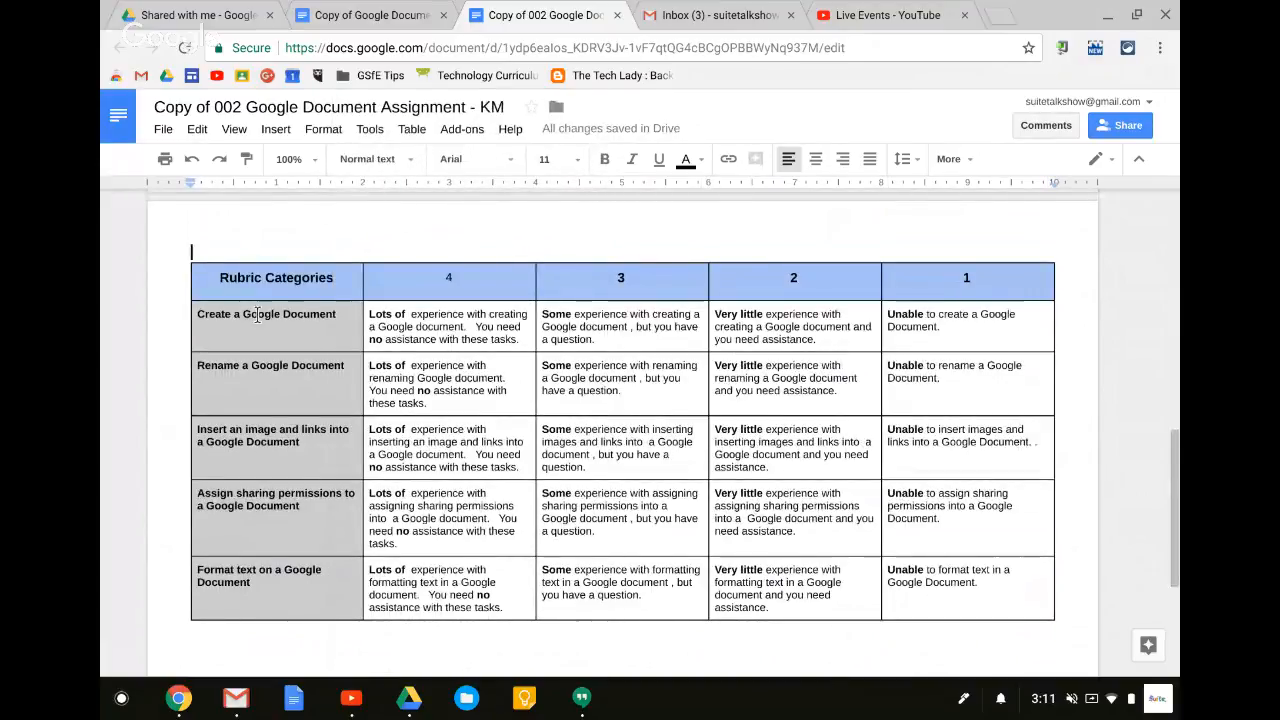
Run Score Rubric from OrangeSlice: Teacher Rubric on the assignment and view the beginning of the document
{"action": "scroll", "coordinate": [257, 316], "scroll_direction": "up", "scroll_amount": 7}
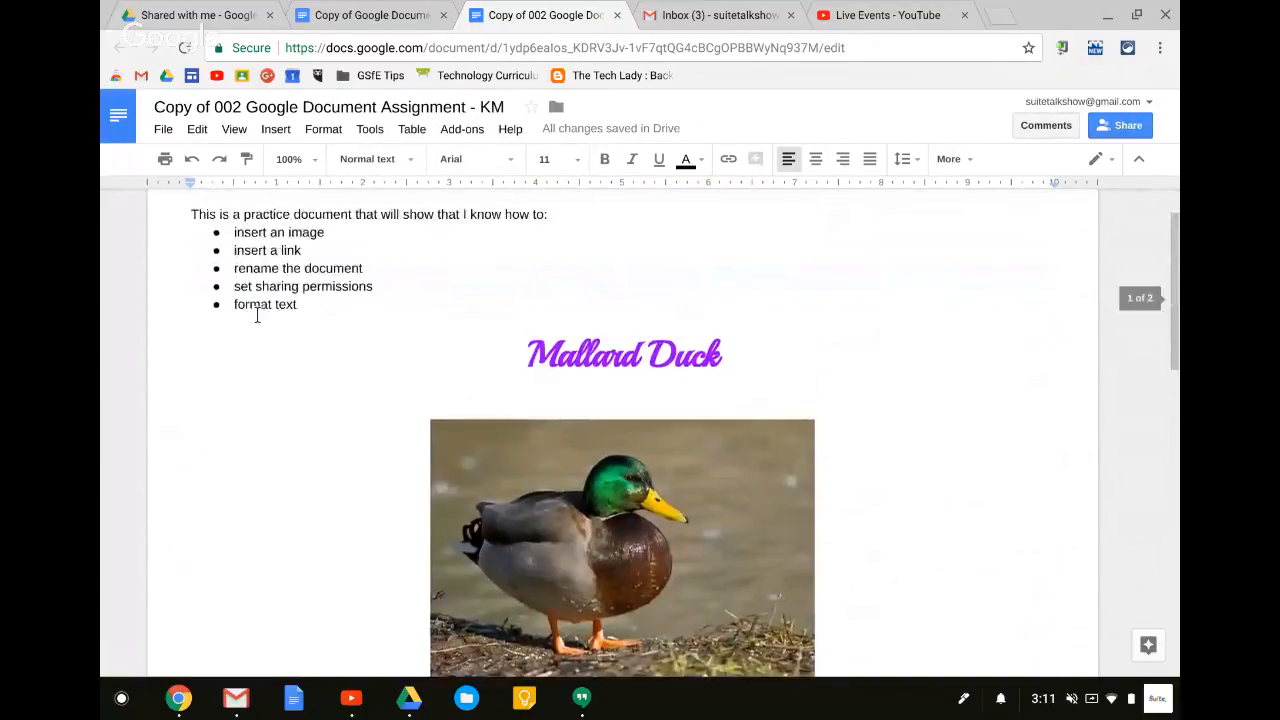
{"action": "scroll", "coordinate": [257, 316], "scroll_direction": "up", "scroll_amount": 1}
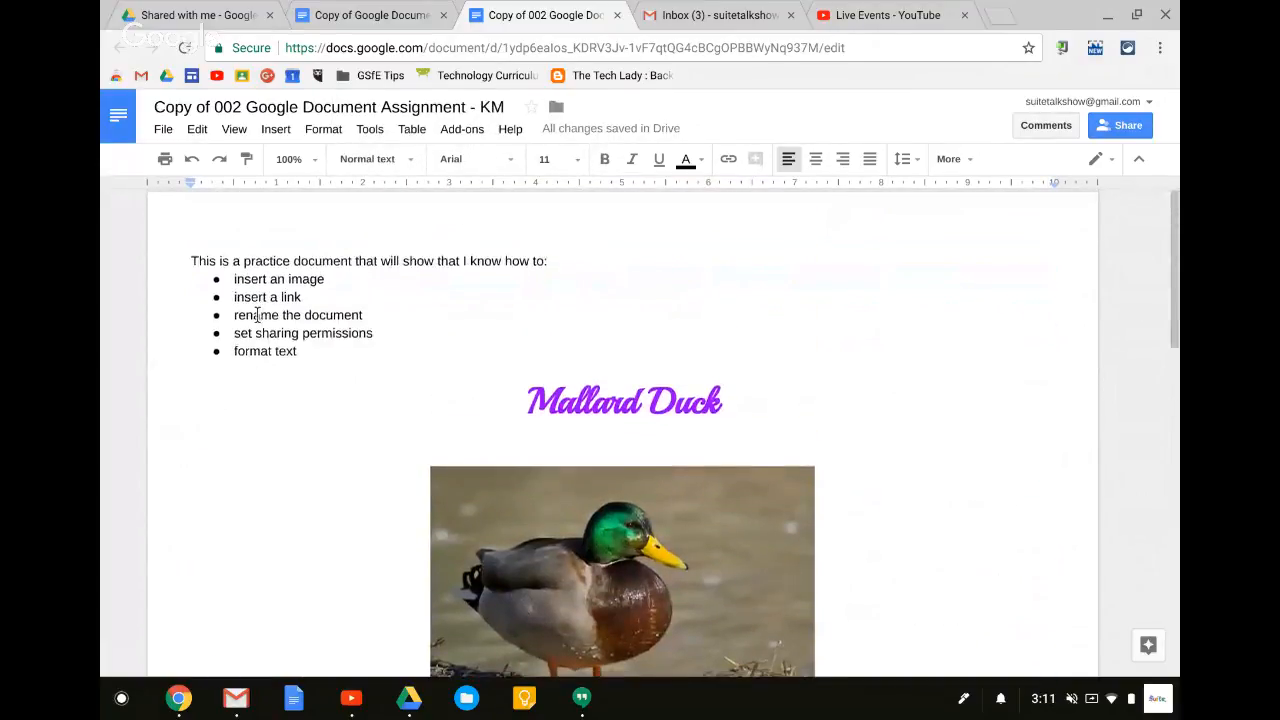
{"action": "left_click", "coordinate": [462, 129]}
{"action": "mouse_move", "coordinate": [466, 199]}
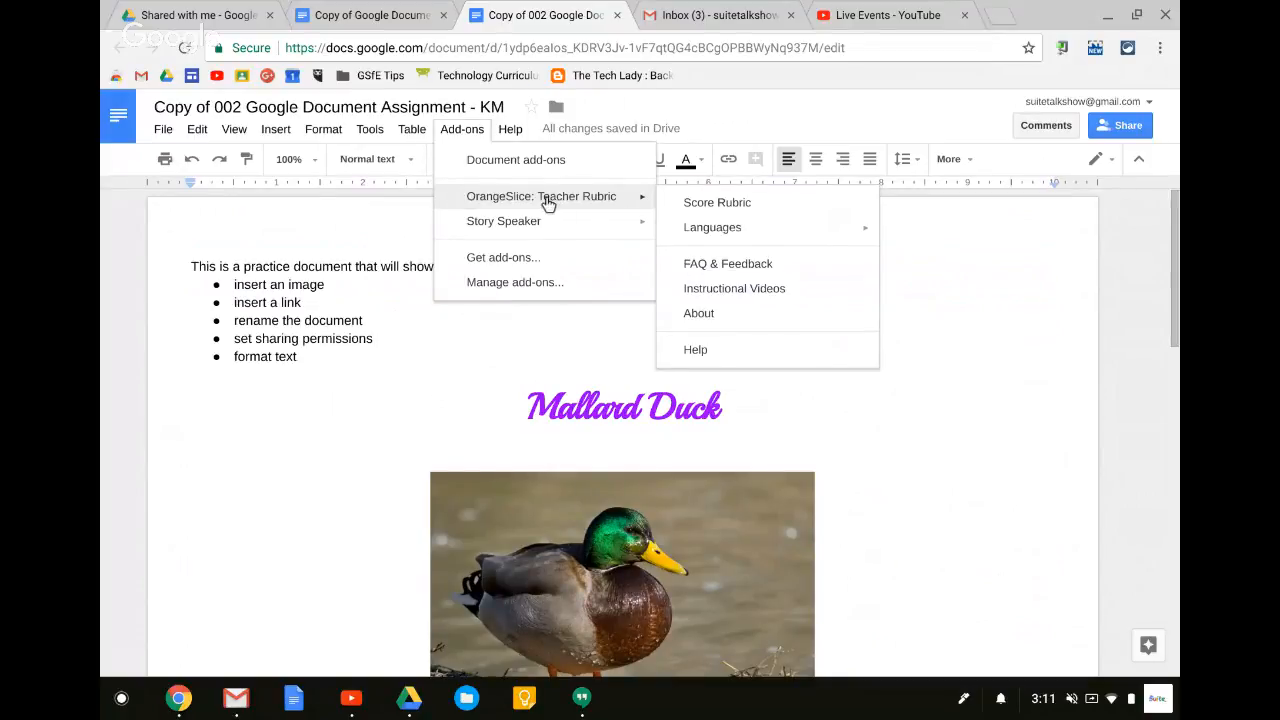
{"action": "left_click", "coordinate": [707, 204]}
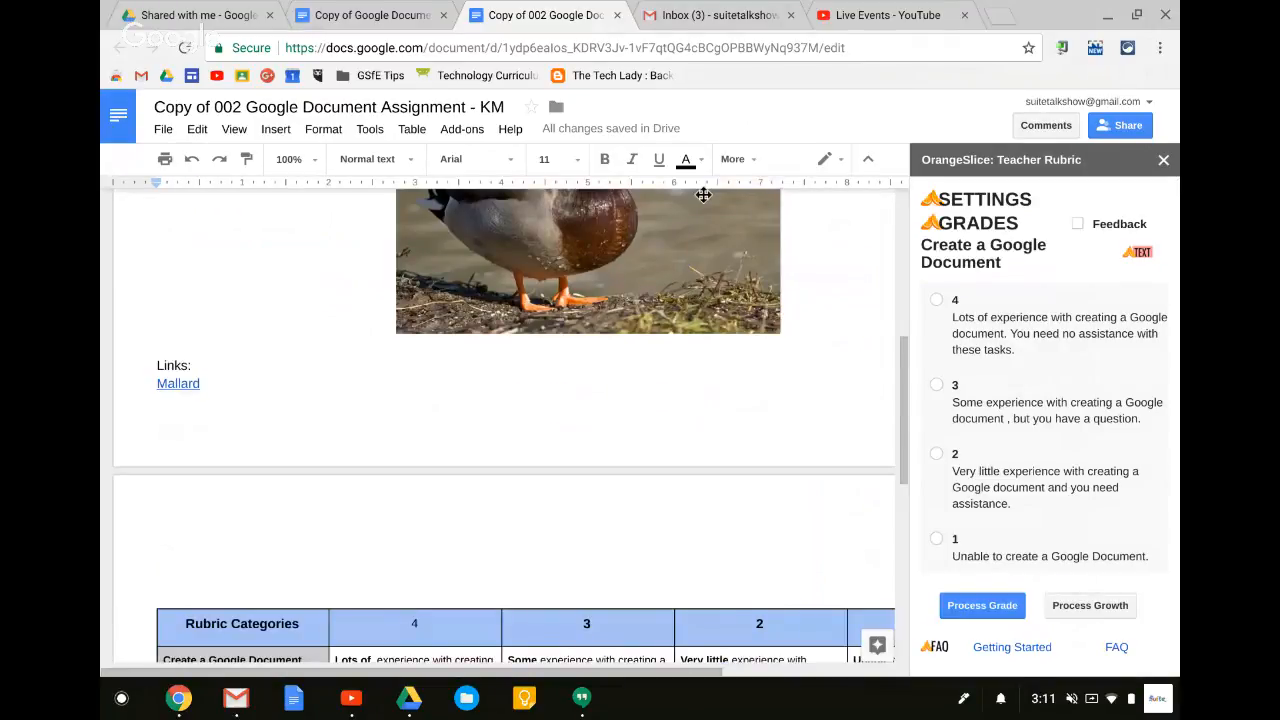
{"action": "scroll", "coordinate": [766, 386], "scroll_direction": "up", "scroll_amount": 6}
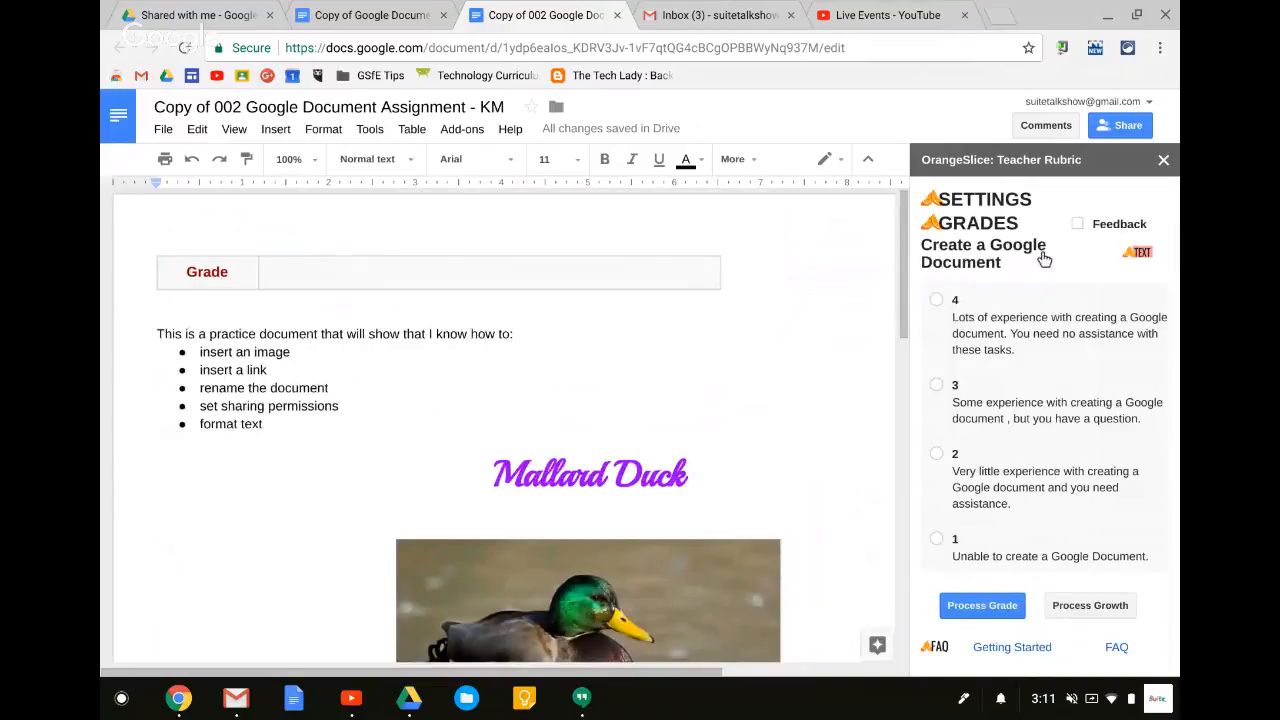
Choose Analysis as the rubric type in the OrangeSlice settings
{"action": "left_click", "coordinate": [965, 198]}
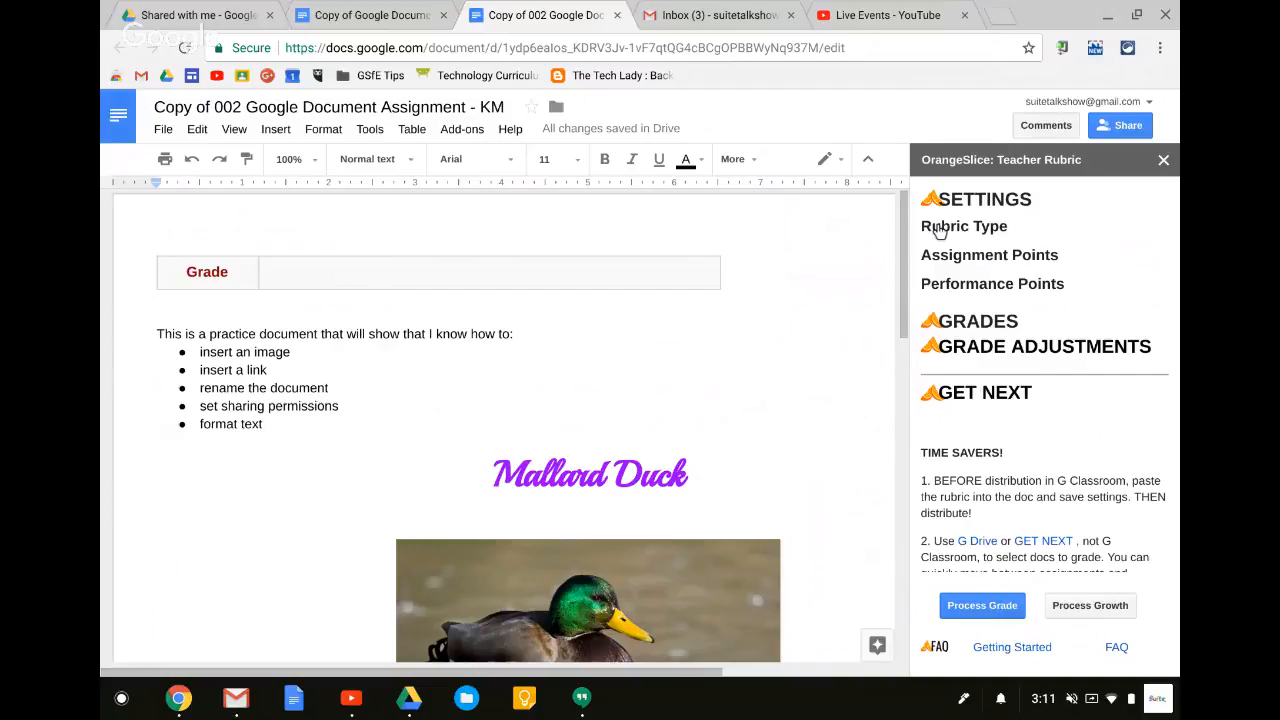
{"action": "left_click", "coordinate": [941, 226]}
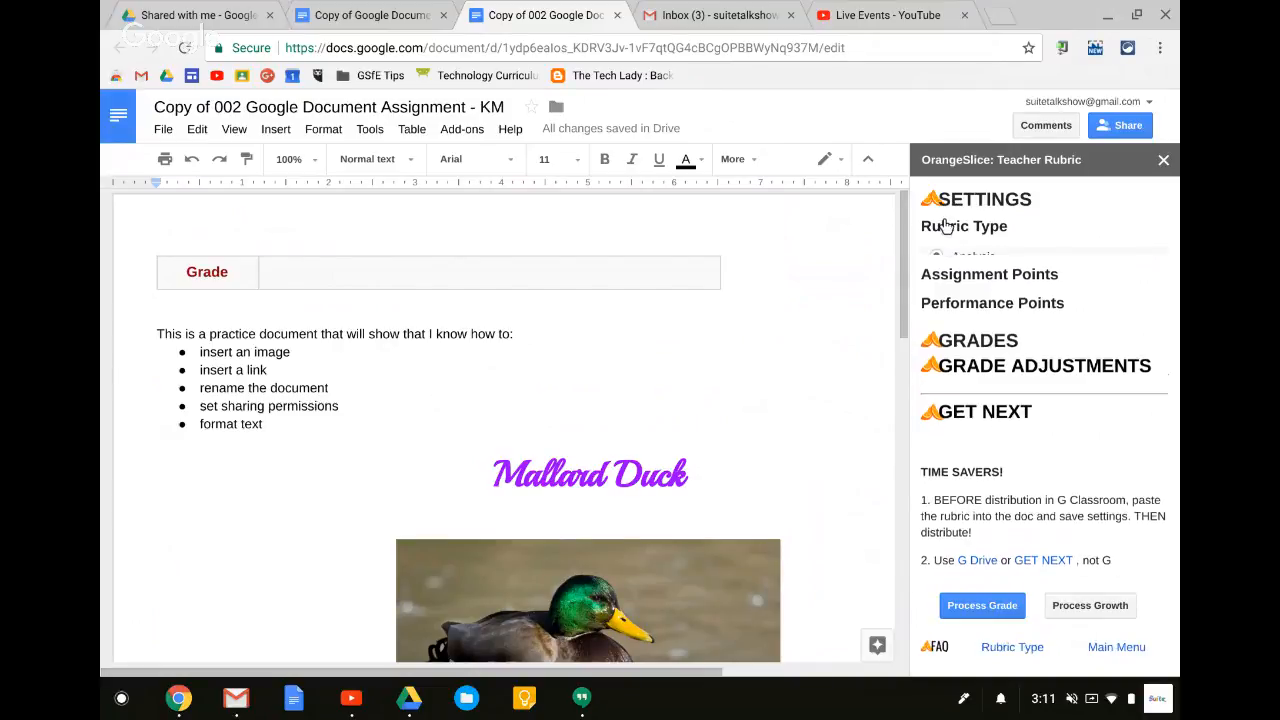
{"action": "left_click", "coordinate": [937, 255]}
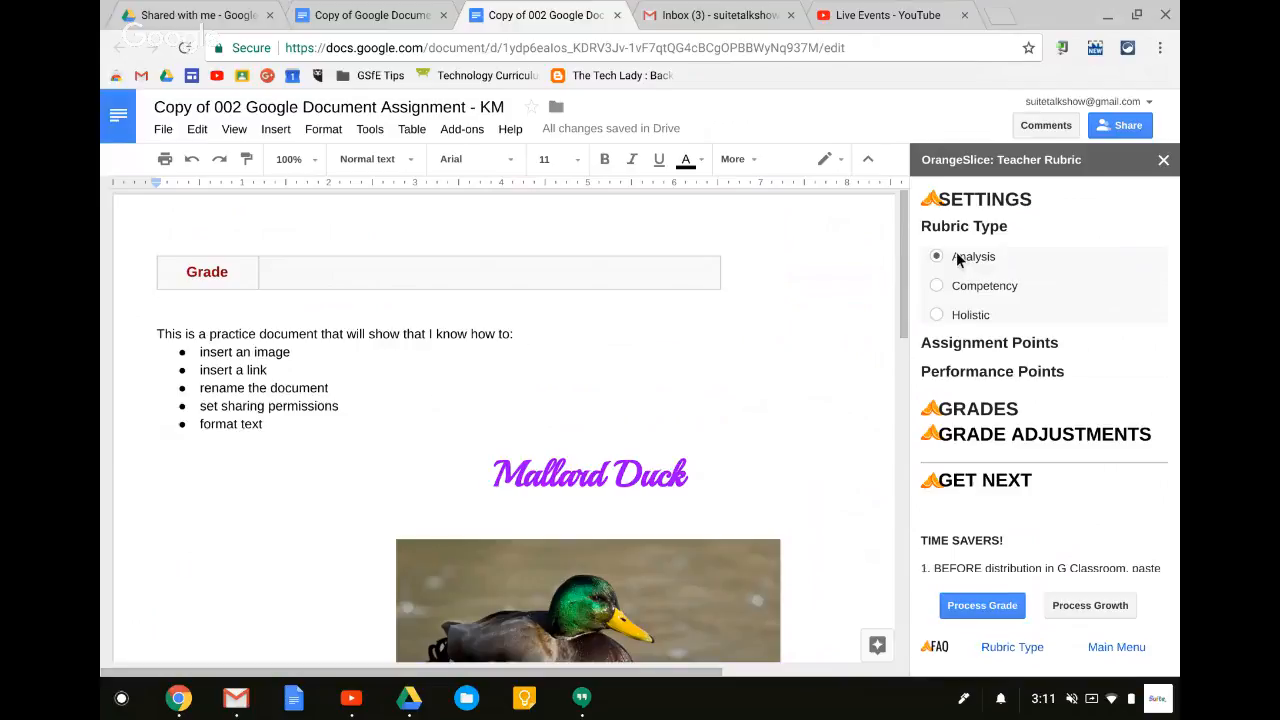
Show the Assignment Points setting and compare it with the categories and performance levels in the document's rubric table
{"action": "left_click", "coordinate": [952, 342]}
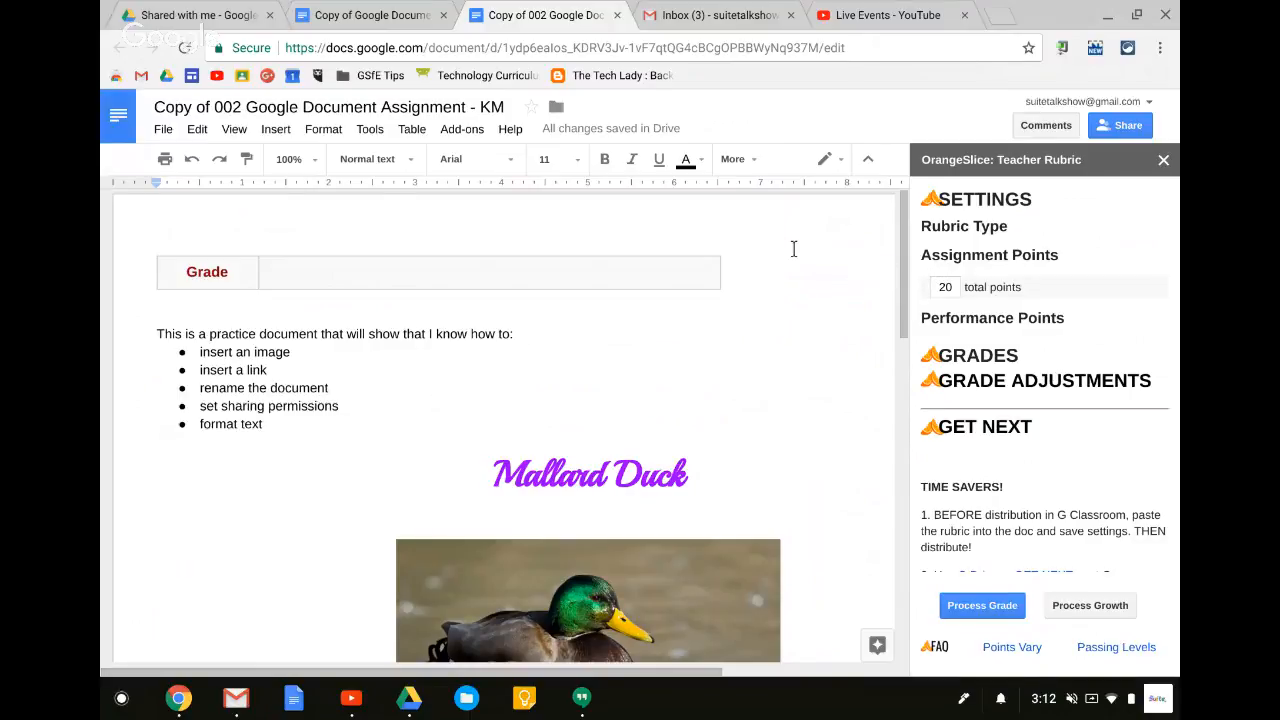
{"action": "scroll", "coordinate": [506, 316], "scroll_direction": "down", "scroll_amount": 3}
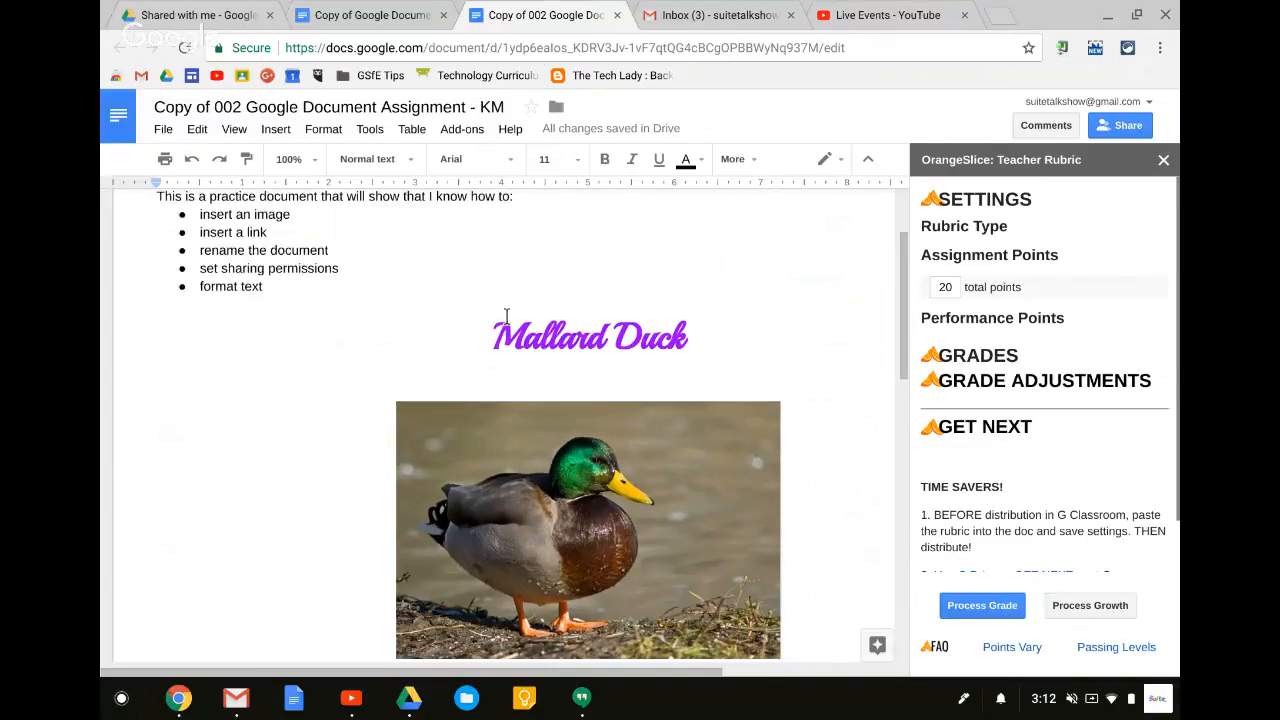
{"action": "scroll", "coordinate": [506, 316], "scroll_direction": "down", "scroll_amount": 10}
{"action": "scroll", "coordinate": [506, 316], "scroll_direction": "down", "scroll_amount": 5}
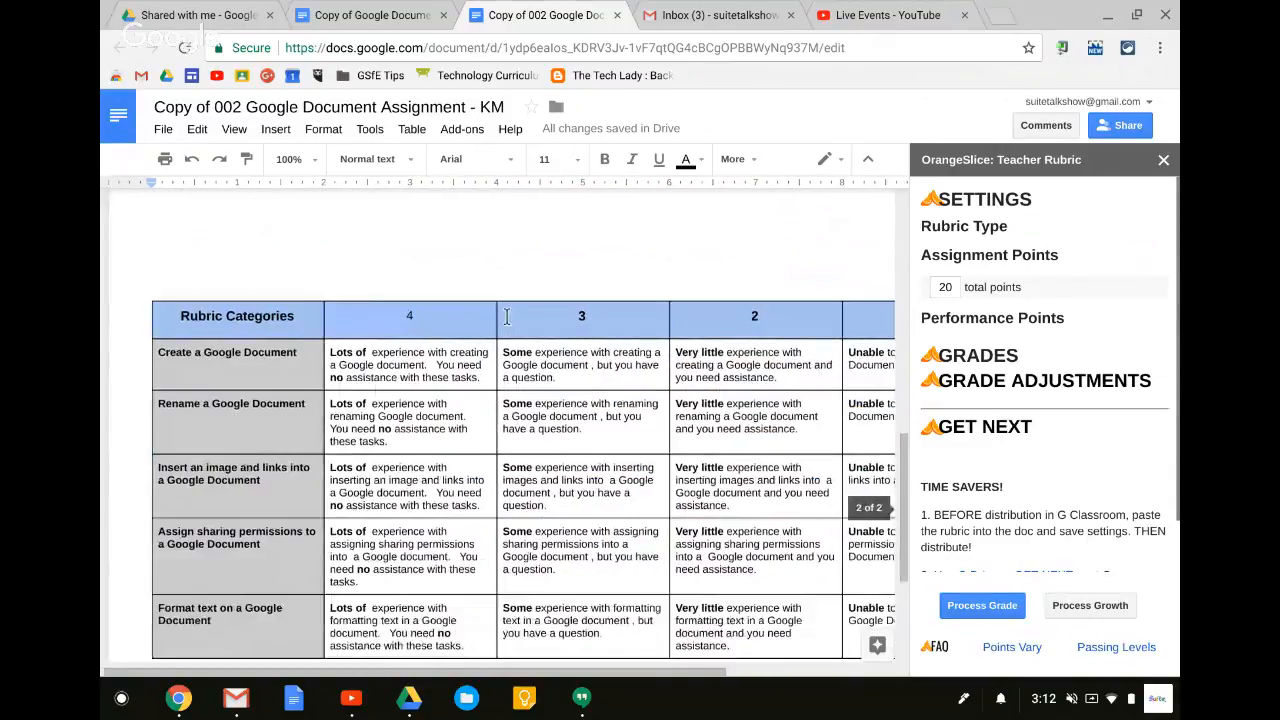
{"action": "scroll", "coordinate": [506, 316], "scroll_direction": "up", "scroll_amount": 2}
{"action": "scroll", "coordinate": [506, 316], "scroll_direction": "down", "scroll_amount": 1}
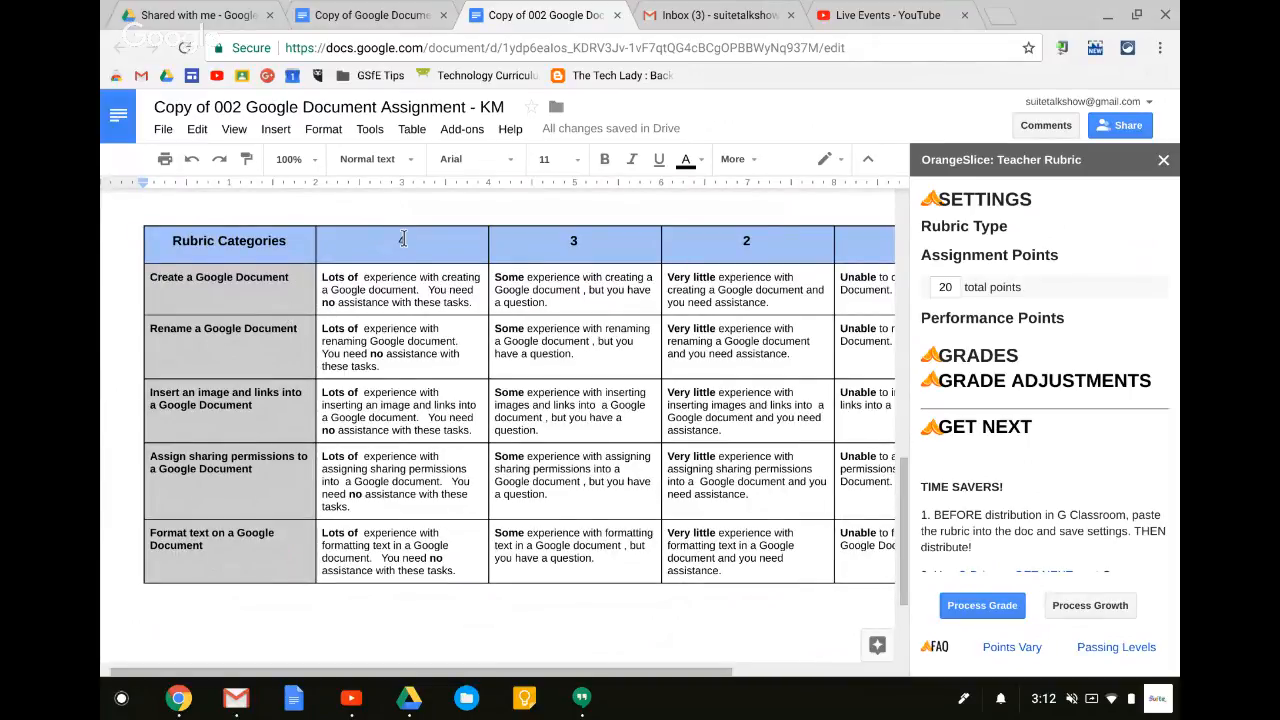
Review the Performance Points and Weighted Scoring options, and open the Grades section for the rubric categories
{"action": "left_click", "coordinate": [965, 317]}
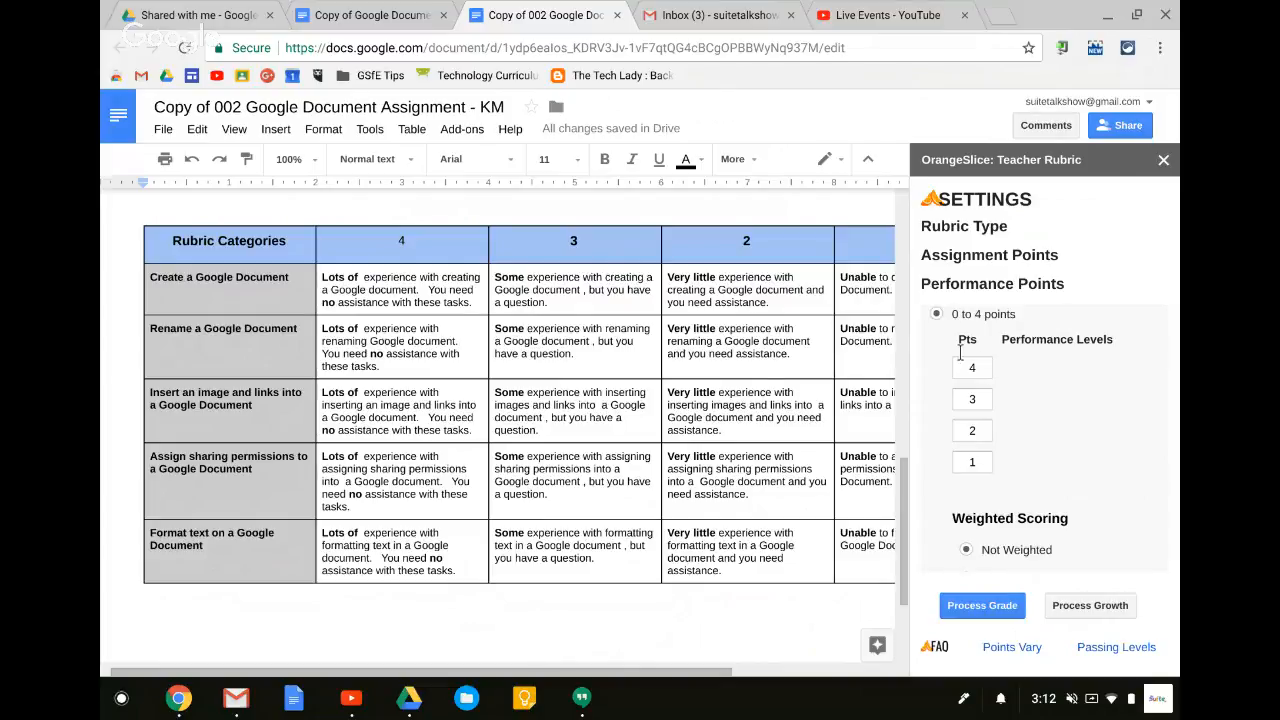
{"action": "scroll", "coordinate": [960, 356], "scroll_direction": "down", "scroll_amount": 5}
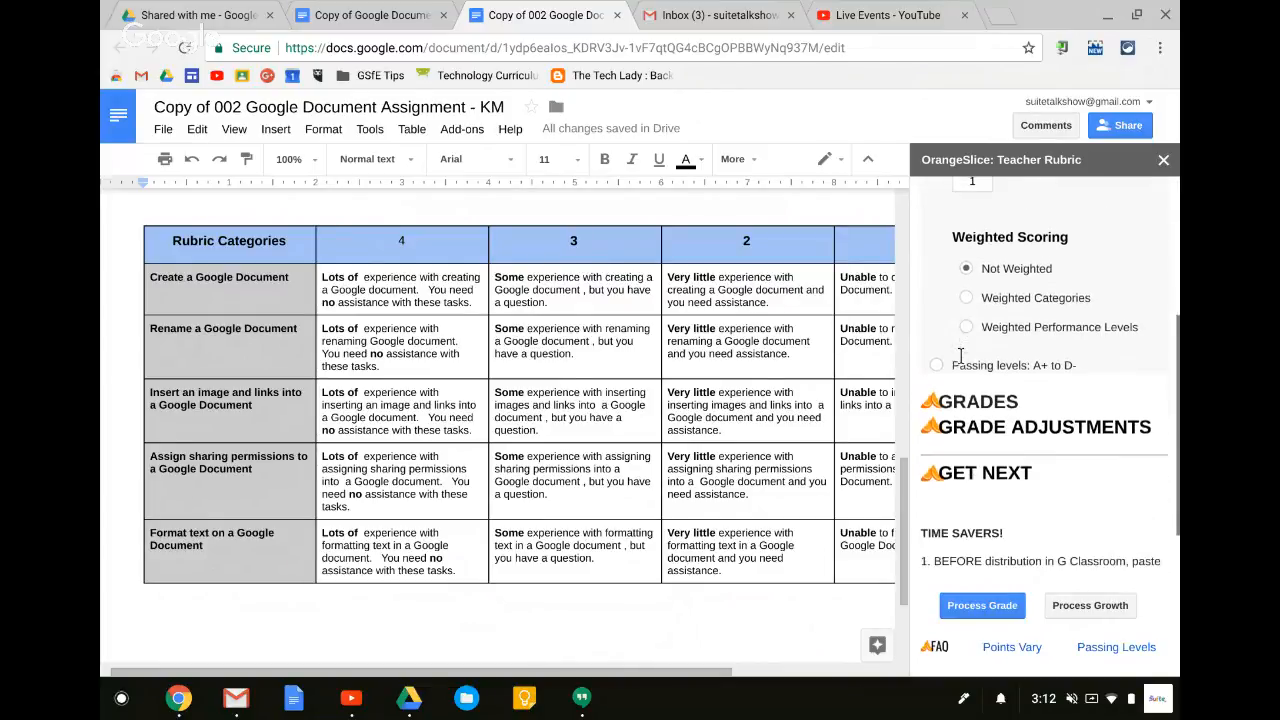
{"action": "left_click", "coordinate": [960, 400]}
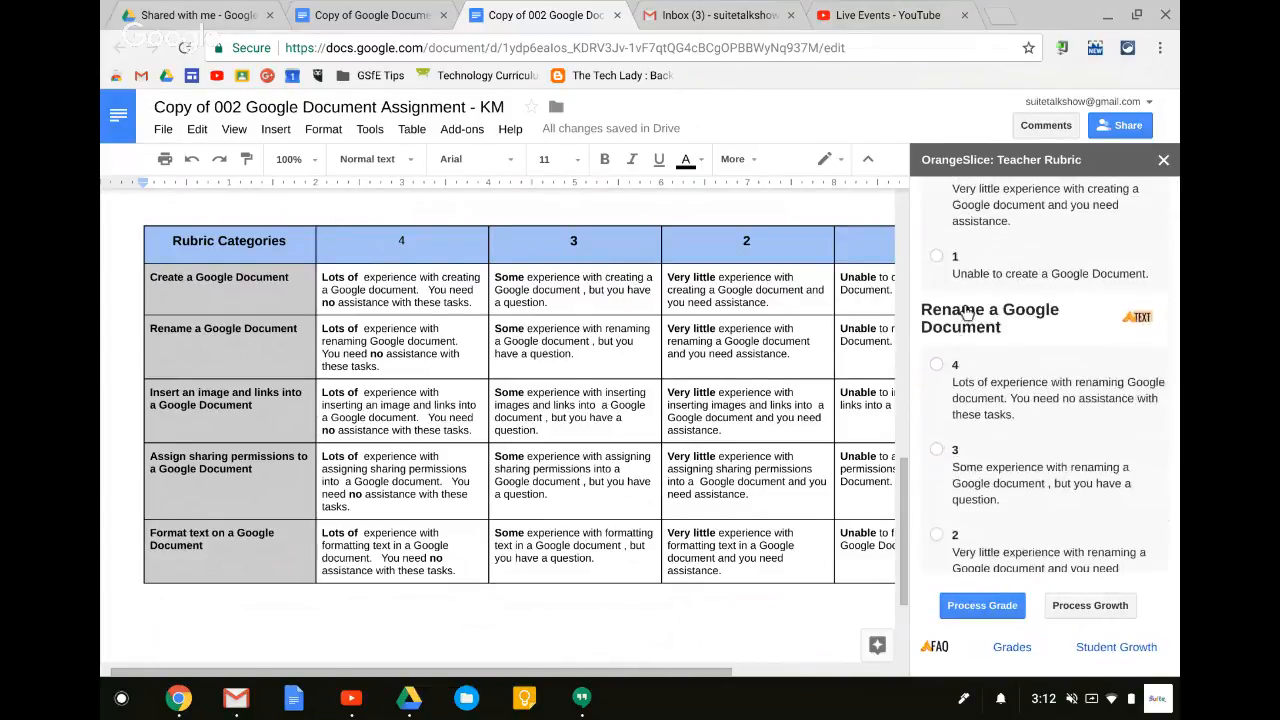
Score the Create a Google Document category 4 in the Grades section after checking the assignment's content
{"action": "scroll", "coordinate": [973, 327], "scroll_direction": "up", "scroll_amount": 1}
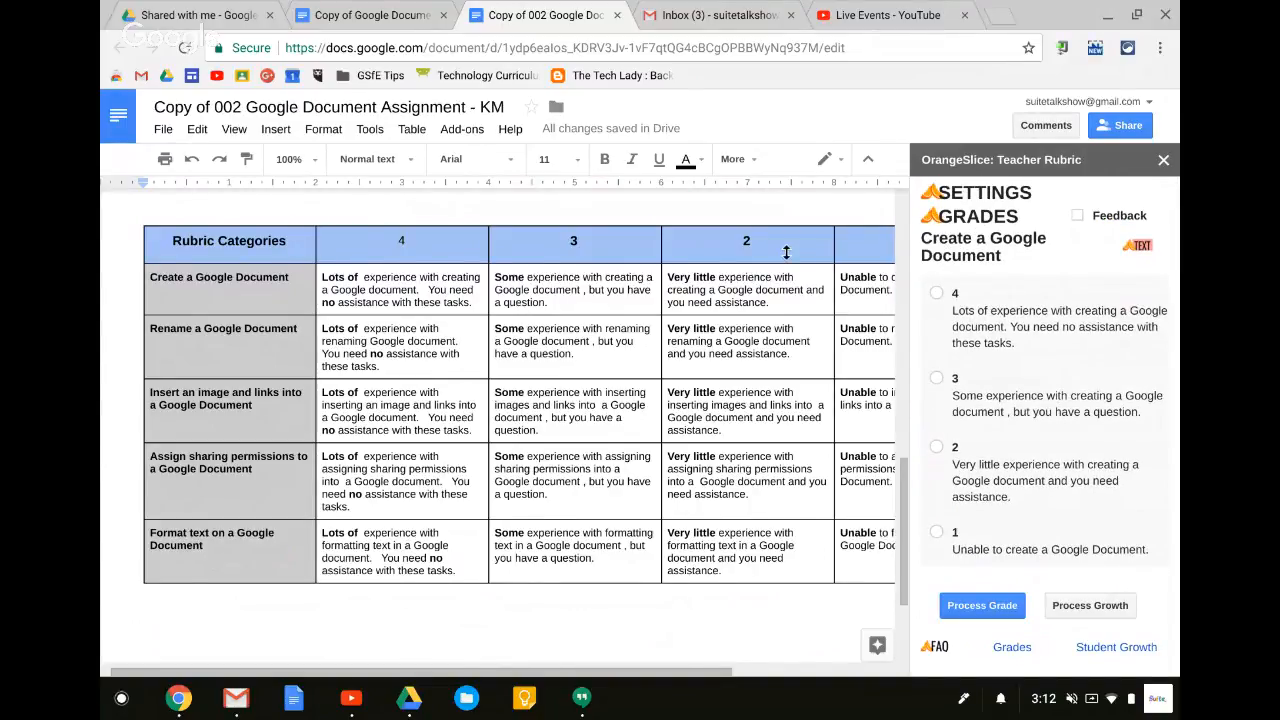
{"action": "scroll", "coordinate": [786, 252], "scroll_direction": "up", "scroll_amount": 4}
{"action": "scroll", "coordinate": [786, 252], "scroll_direction": "up", "scroll_amount": 5}
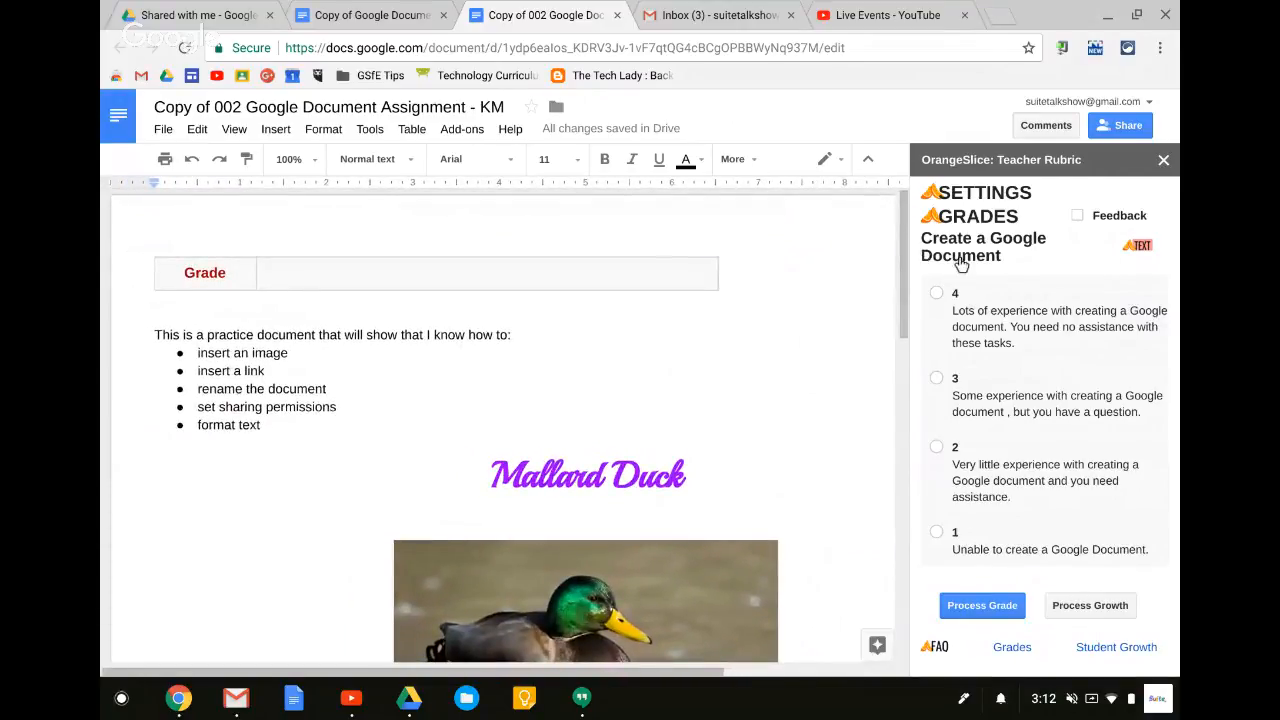
{"action": "scroll", "coordinate": [958, 262], "scroll_direction": "down", "scroll_amount": 1}
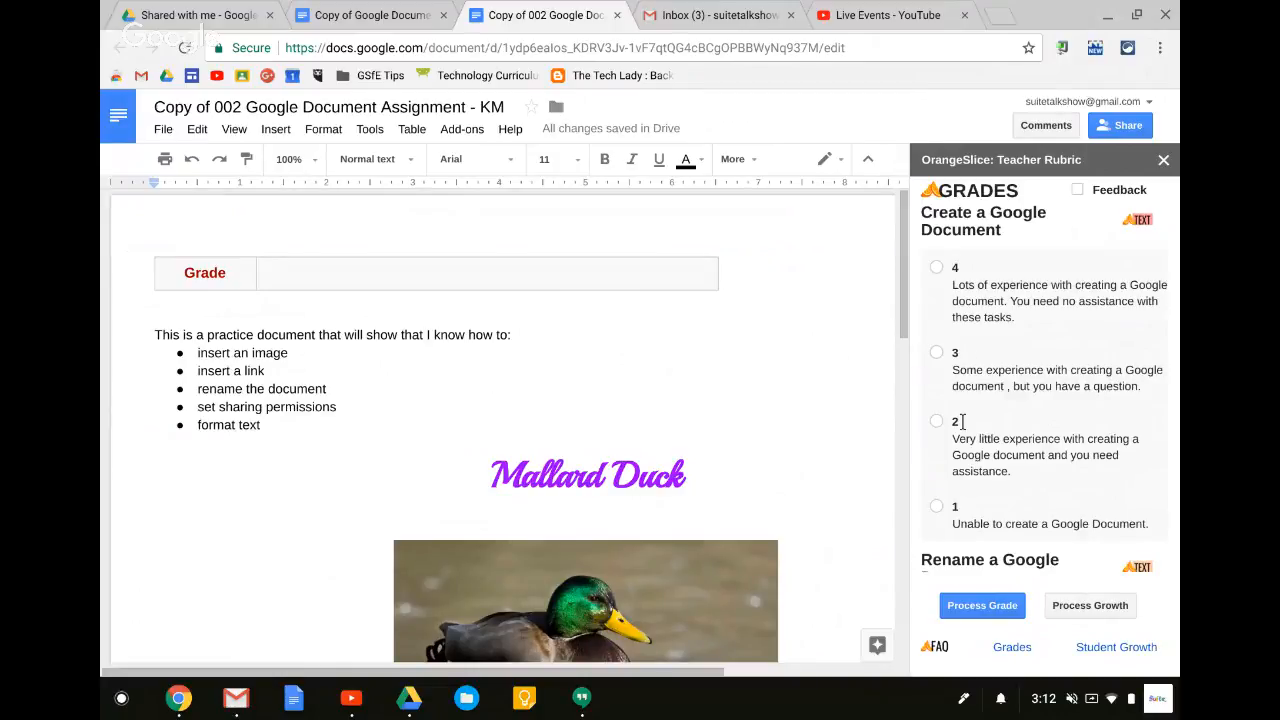
{"action": "scroll", "coordinate": [962, 421], "scroll_direction": "down", "scroll_amount": 2}
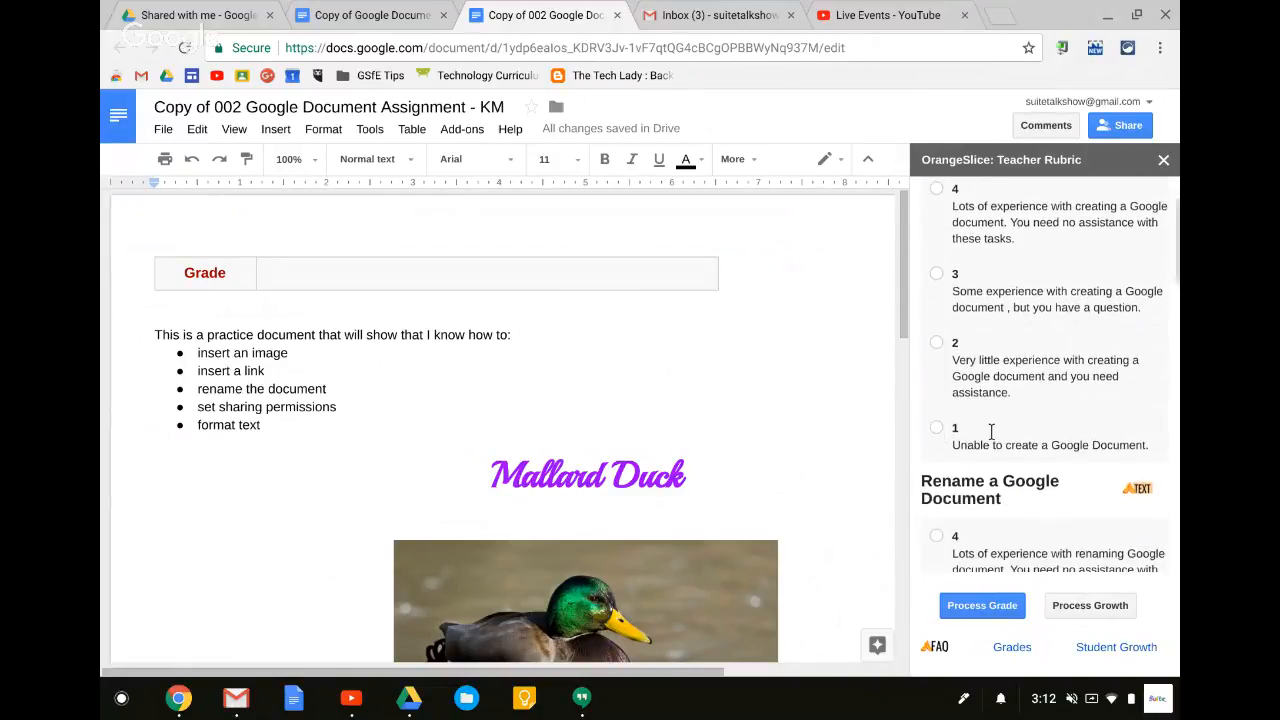
{"action": "scroll", "coordinate": [994, 430], "scroll_direction": "up", "scroll_amount": 3}
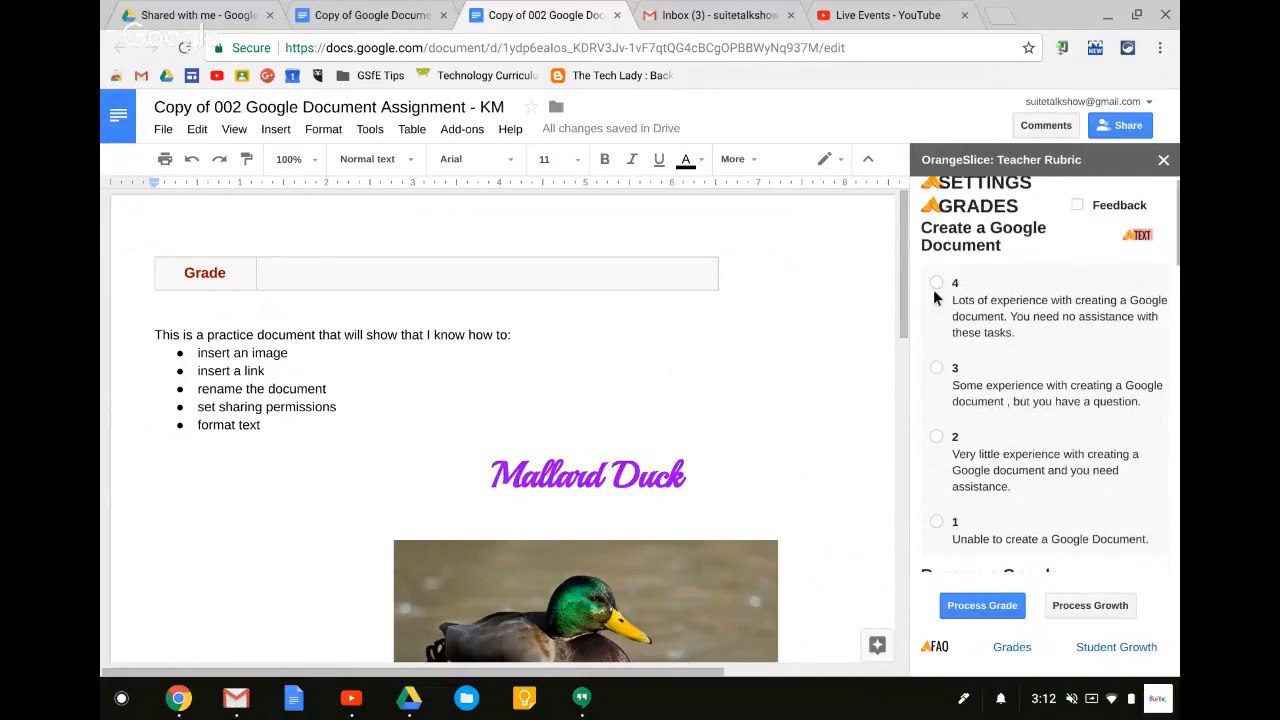
{"action": "left_click", "coordinate": [936, 284]}
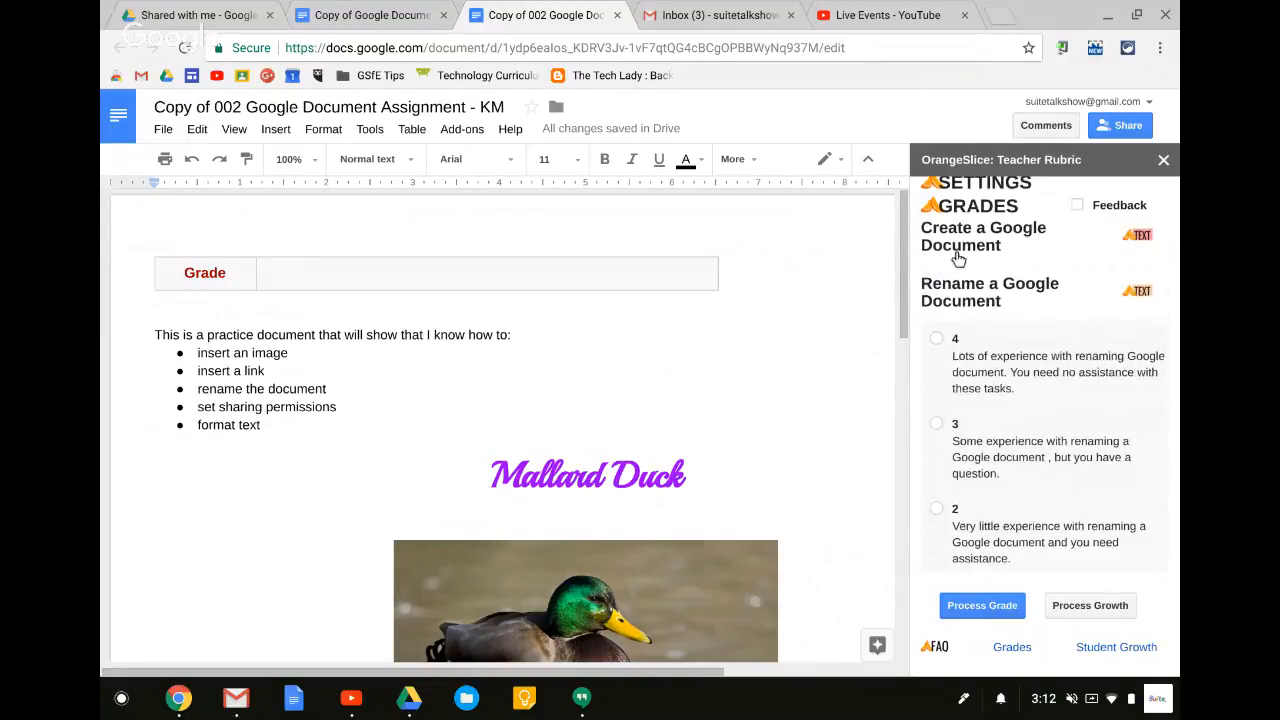
Enable Feedback and enter the comment "Great Job!" for the Create a Google Document category
{"action": "left_click", "coordinate": [1076, 205]}
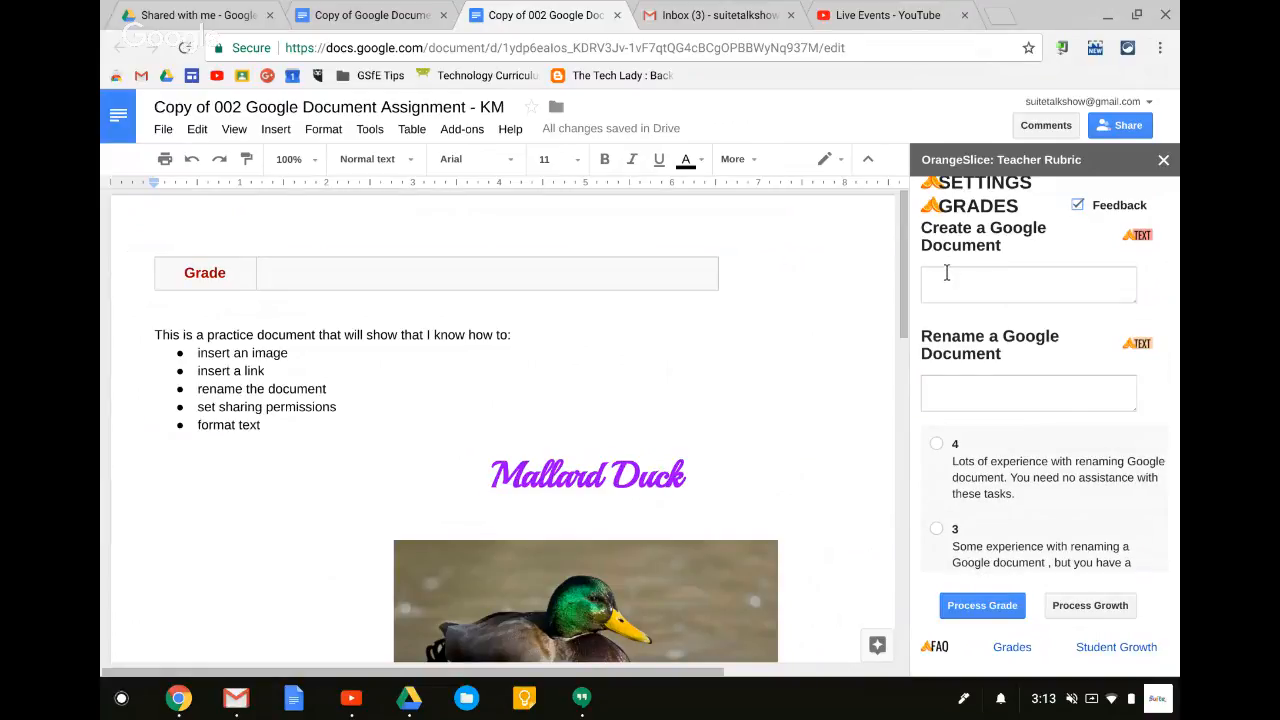
{"action": "left_click", "coordinate": [947, 273]}
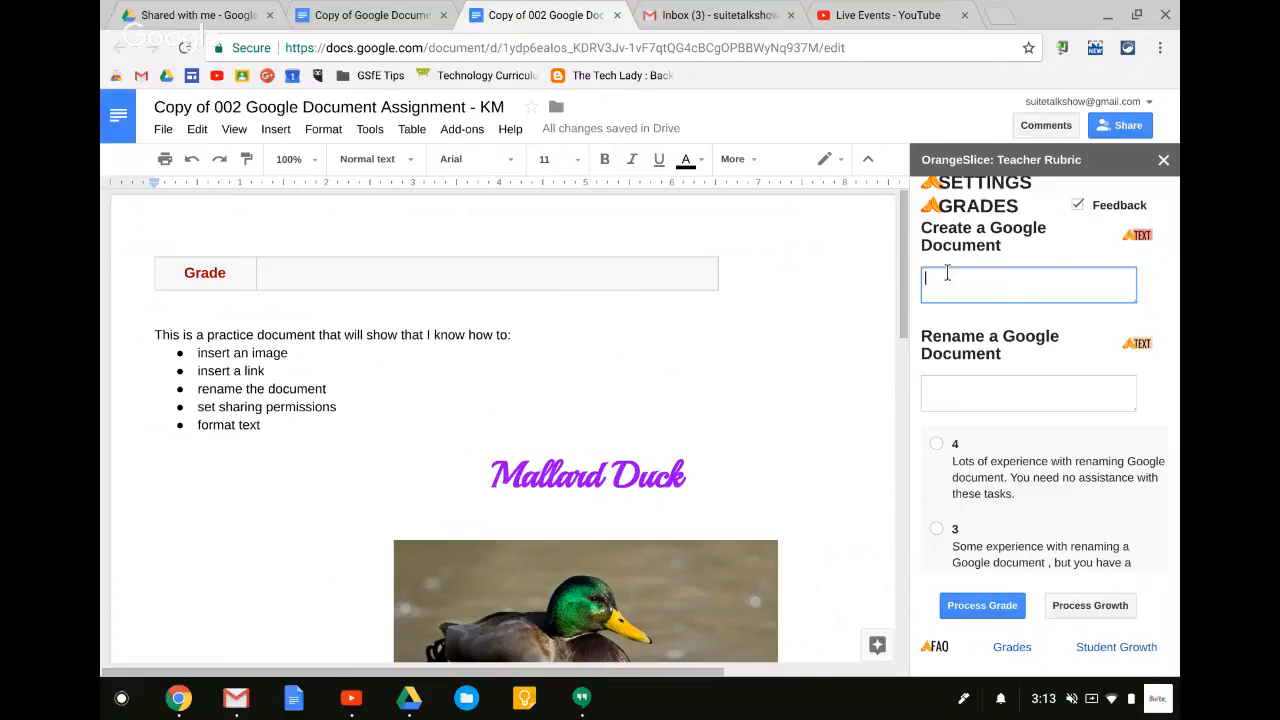
{"action": "type", "text": "Great Job!"}
Score Rename a Google Document 3 and add the feedback "You did not follow proper guidelines to renaming your document."
{"action": "scroll", "coordinate": [957, 372], "scroll_direction": "down", "scroll_amount": 2}
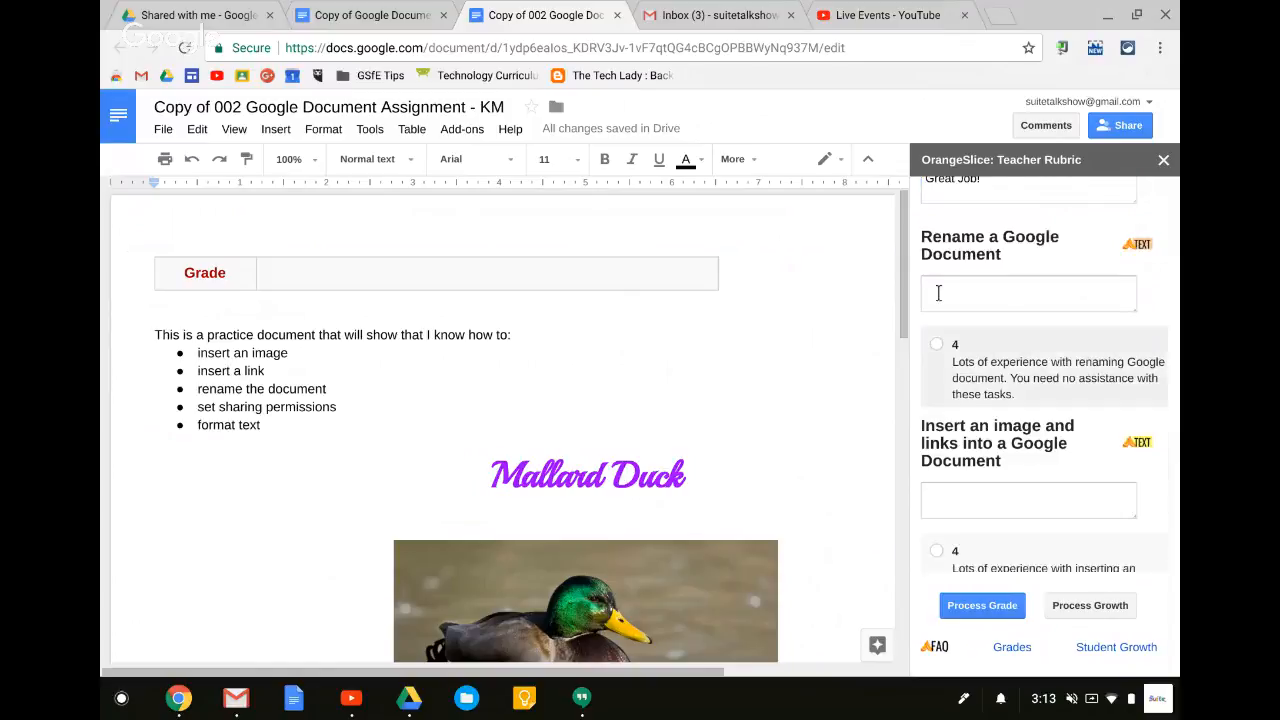
{"action": "left_click", "coordinate": [933, 285]}
{"action": "type", "text": "You do"}
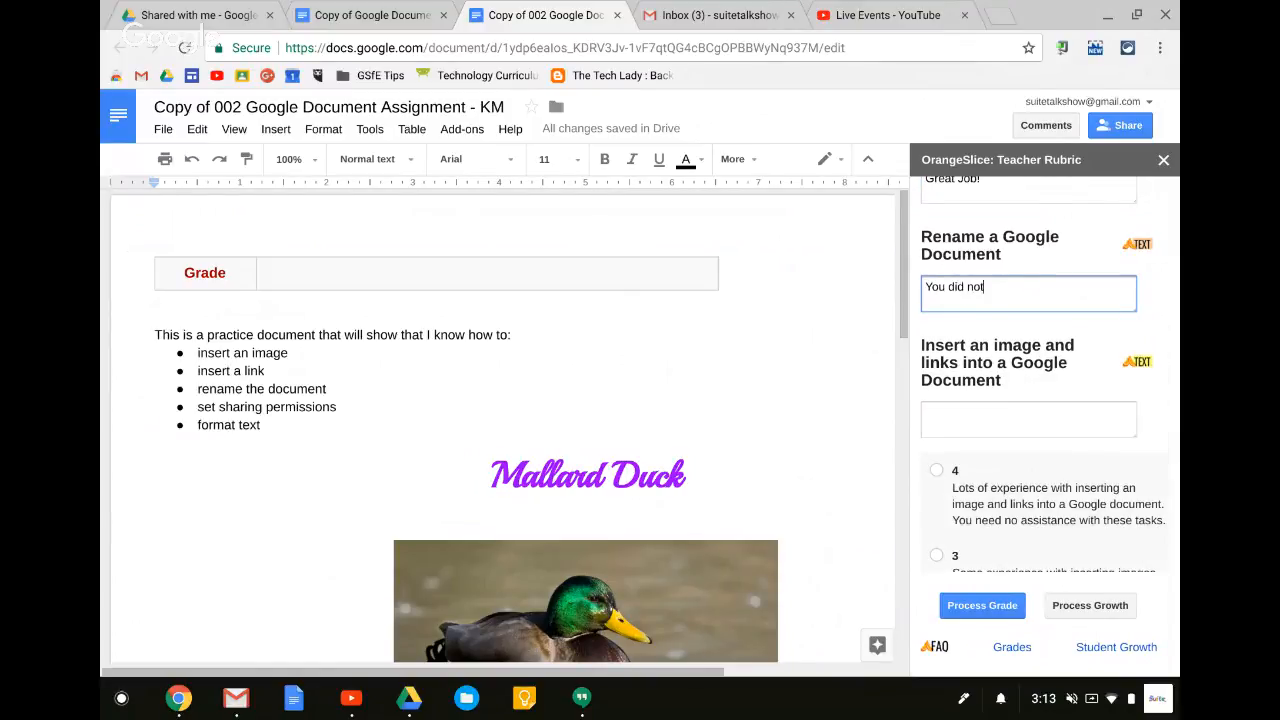
{"action": "type", "text": "d not follow proper guidelines to ren"}
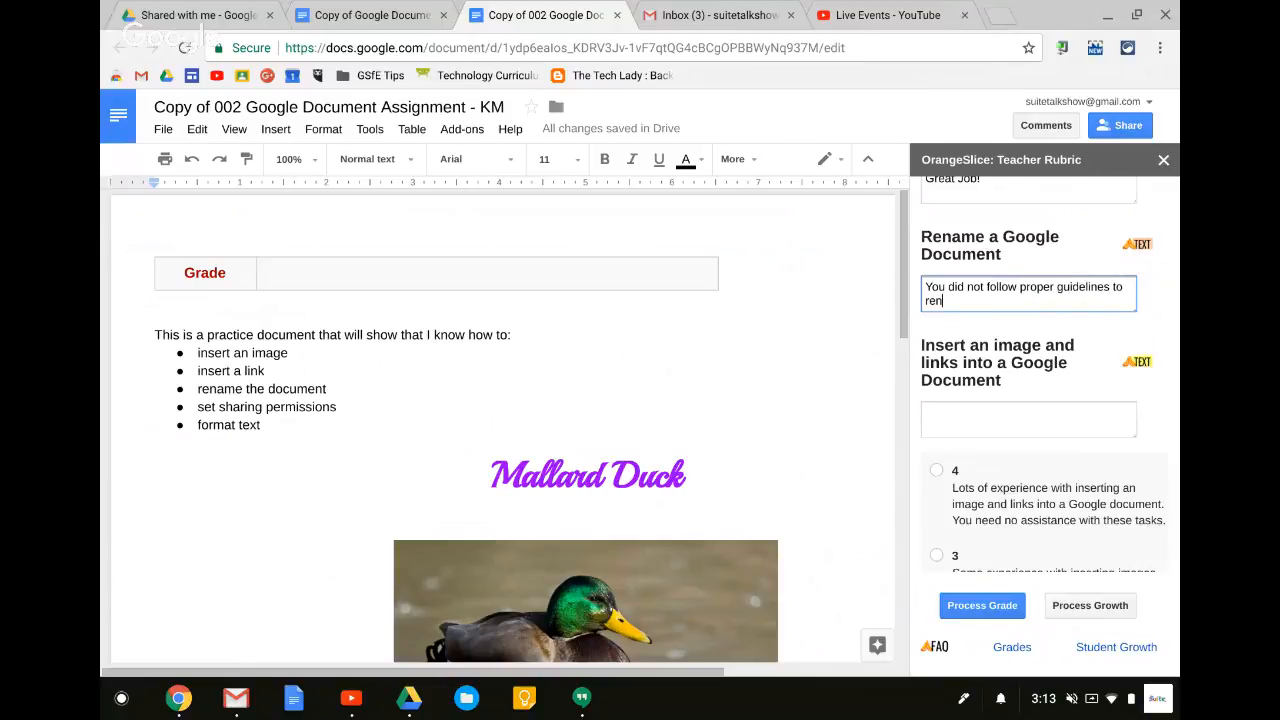
{"action": "type", "text": "ameng ypur"}
{"action": "type", "text": "our document."}
Check the assignment's image and link, score that category 4, and add the feedback "Great job!"
{"action": "scroll", "coordinate": [520, 351], "scroll_direction": "down", "scroll_amount": 1}
{"action": "scroll", "coordinate": [520, 351], "scroll_direction": "down", "scroll_amount": 3}
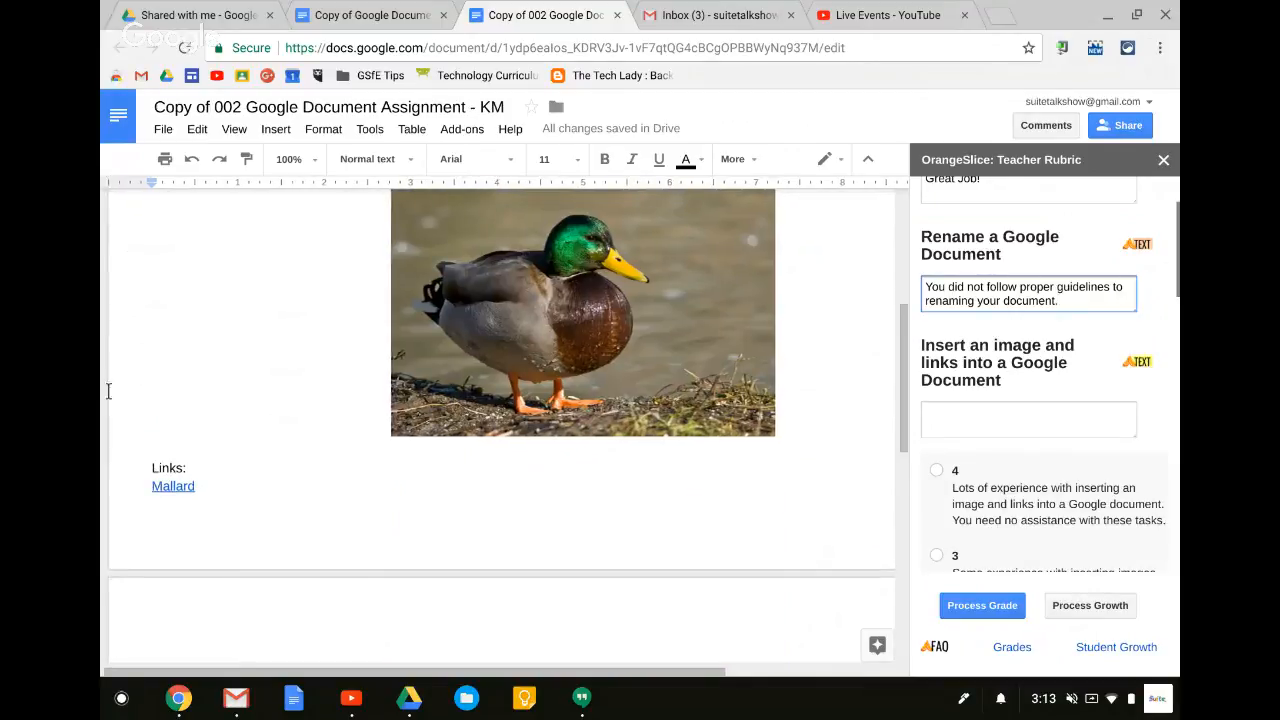
{"action": "scroll", "coordinate": [968, 390], "scroll_direction": "down", "scroll_amount": 1}
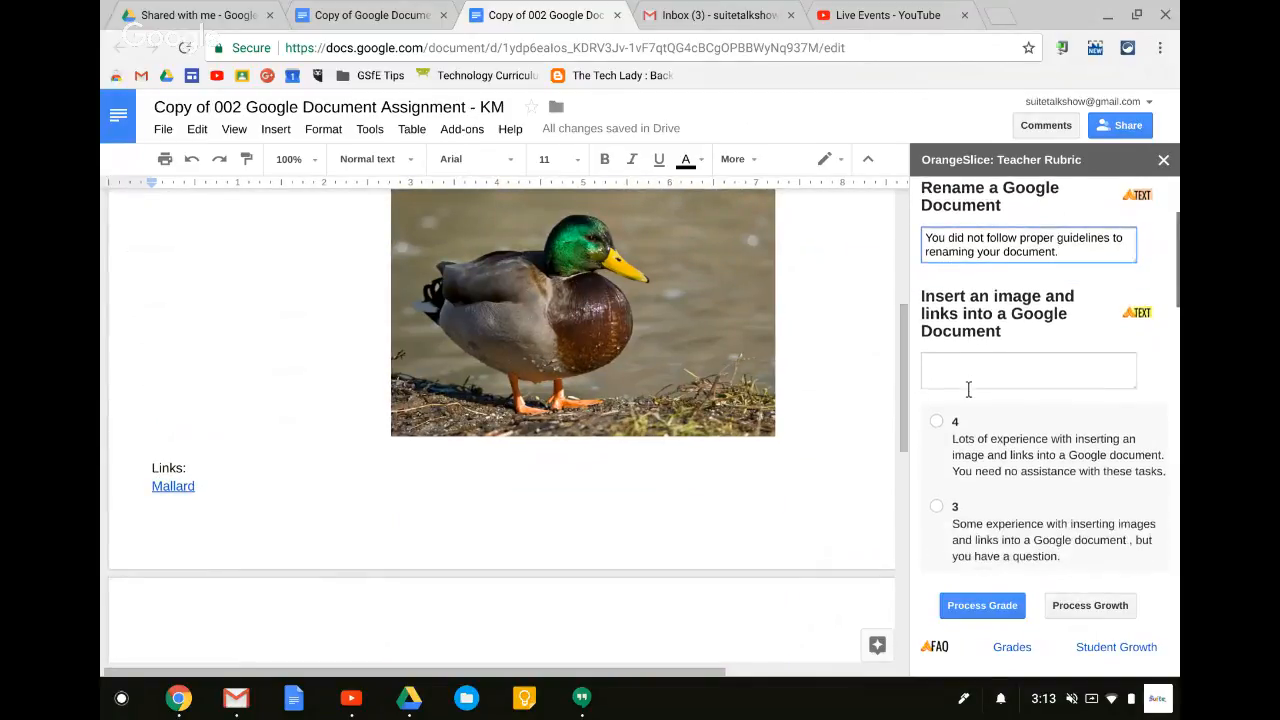
{"action": "left_click", "coordinate": [936, 427]}
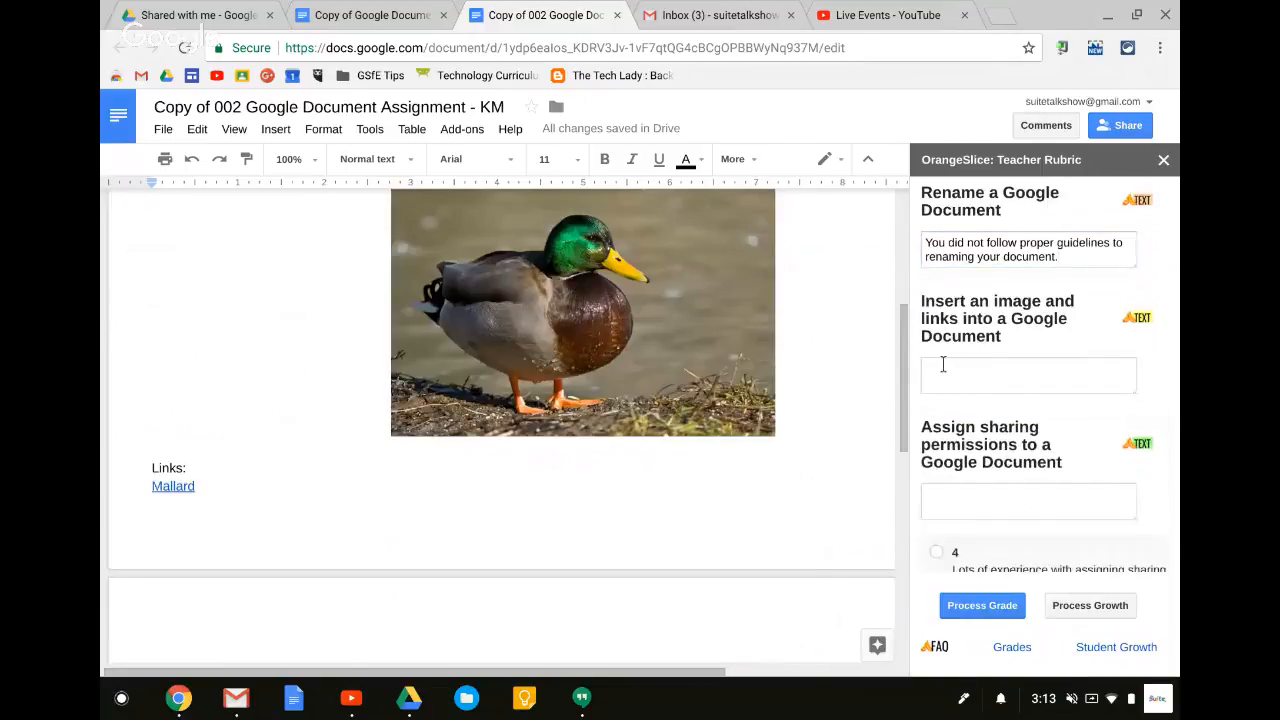
{"action": "left_click", "coordinate": [945, 370]}
{"action": "type", "text": "Great job!"}
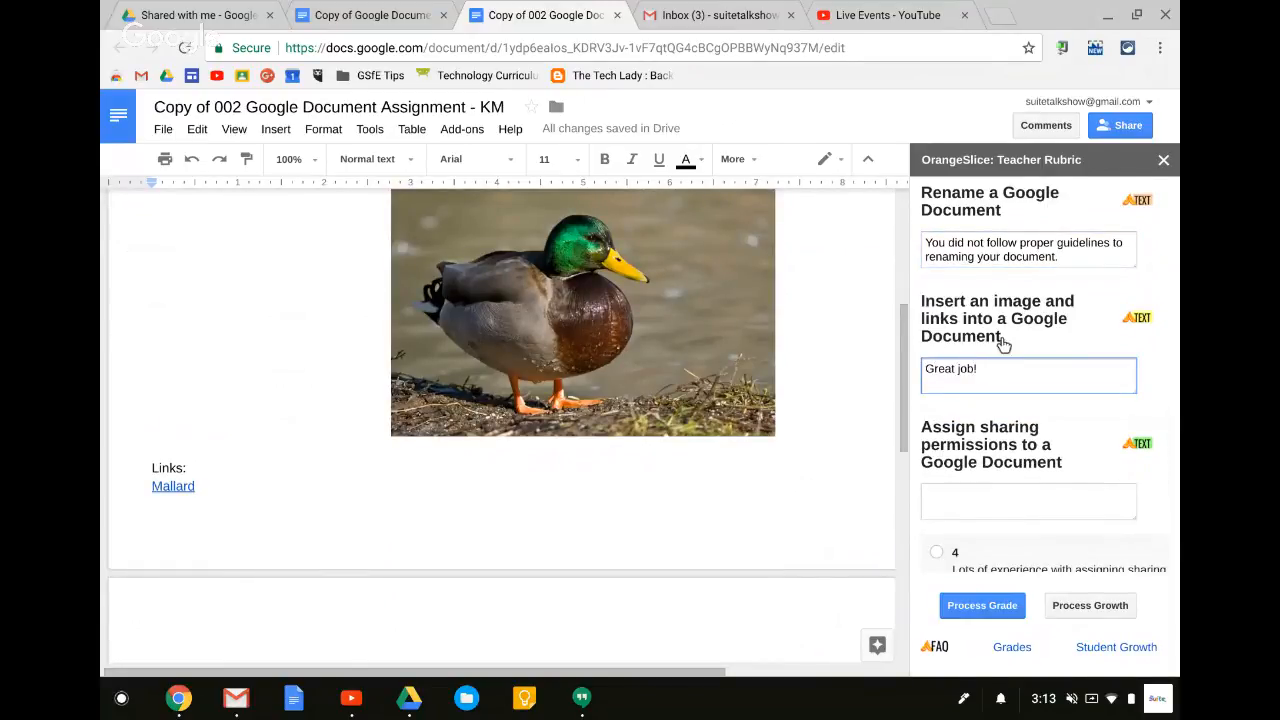
Score the Assign sharing permissions to a Google Document category 3, leaving its feedback blank
{"action": "scroll", "coordinate": [1000, 340], "scroll_direction": "down", "scroll_amount": 3}
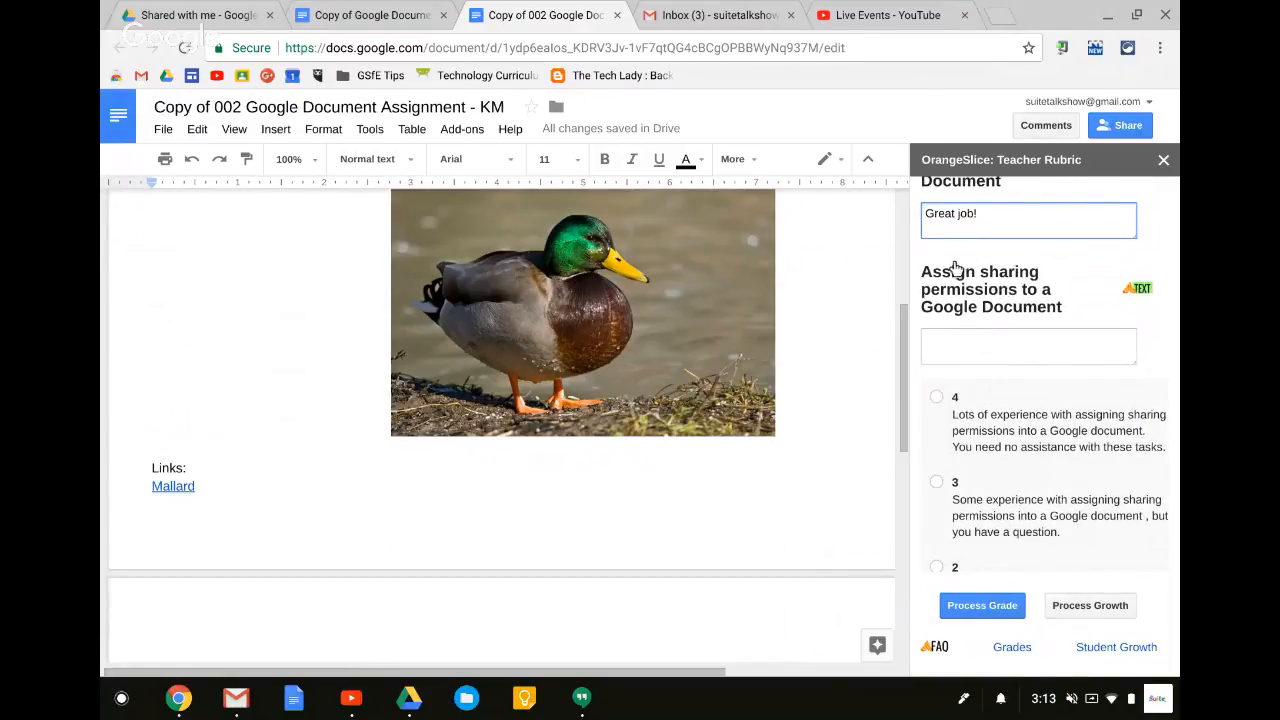
{"action": "left_click", "coordinate": [945, 336]}
{"action": "left_click", "coordinate": [936, 483]}
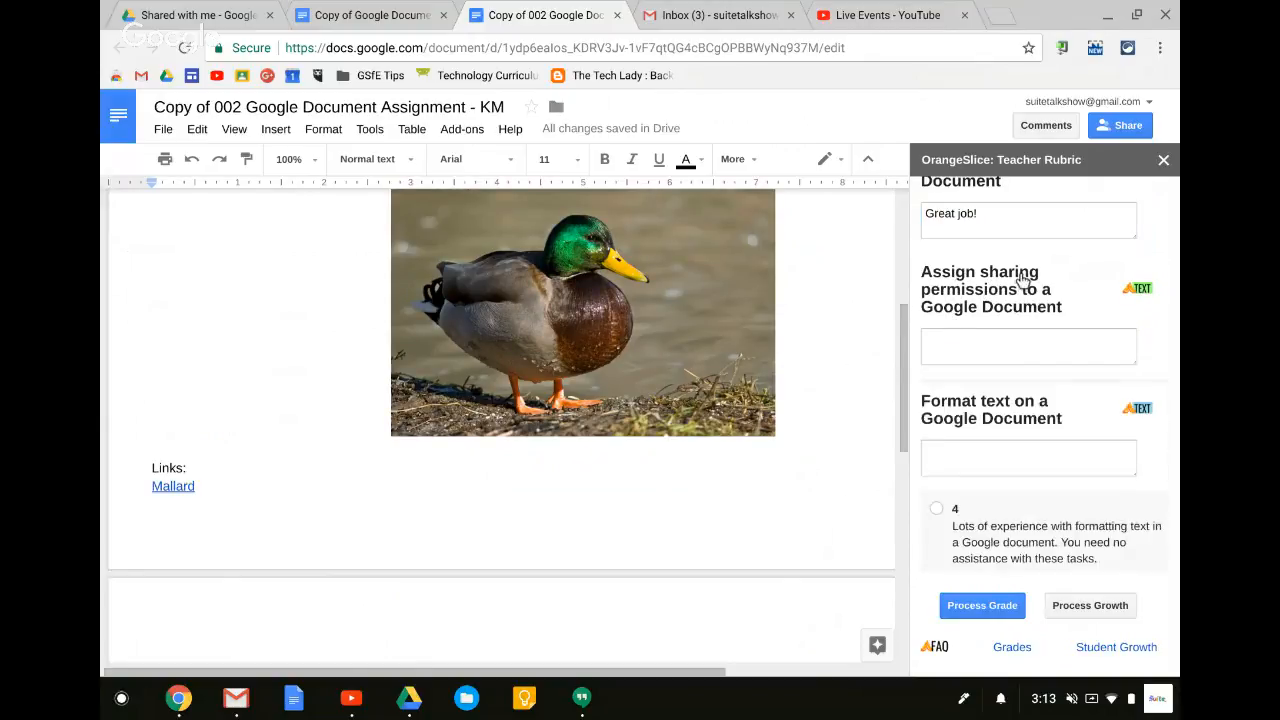
Score the Format text on a Google Document category 4 and add the feedback "I love the color purple!"
{"action": "scroll", "coordinate": [1025, 278], "scroll_direction": "down", "scroll_amount": 2}
{"action": "scroll", "coordinate": [737, 277], "scroll_direction": "up", "scroll_amount": 5}
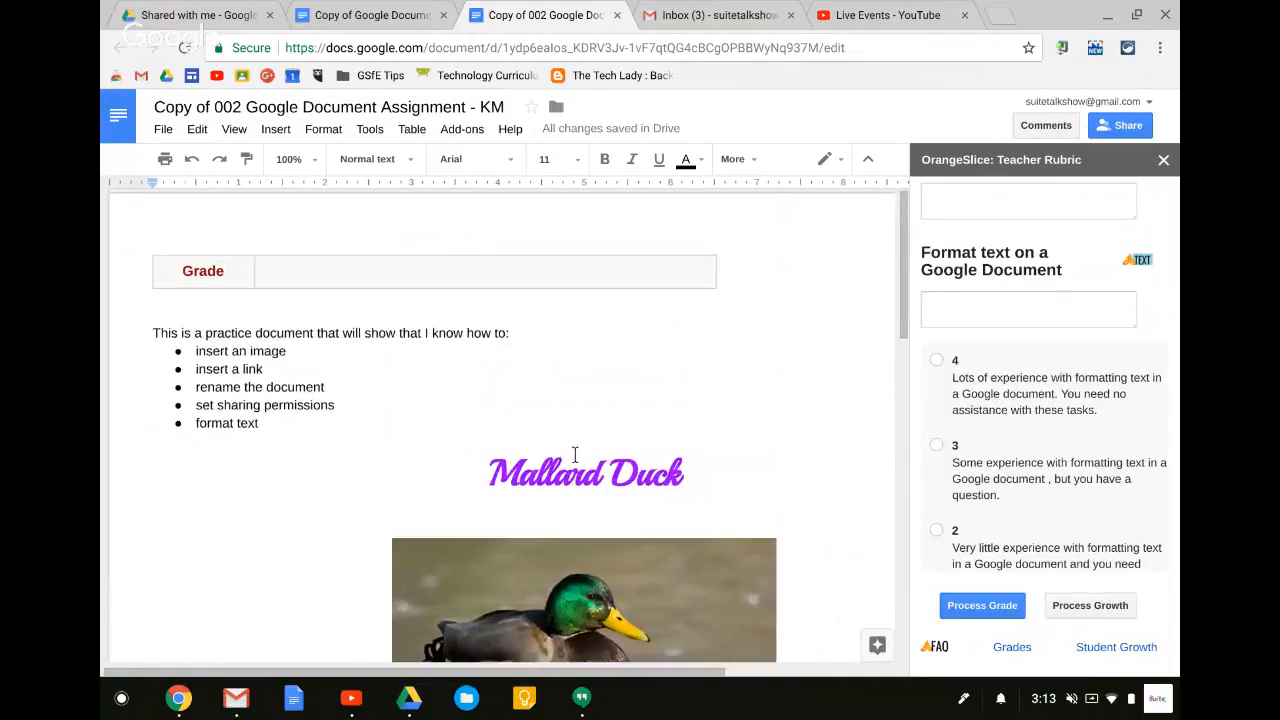
{"action": "left_click", "coordinate": [936, 360]}
{"action": "left_click", "coordinate": [930, 304]}
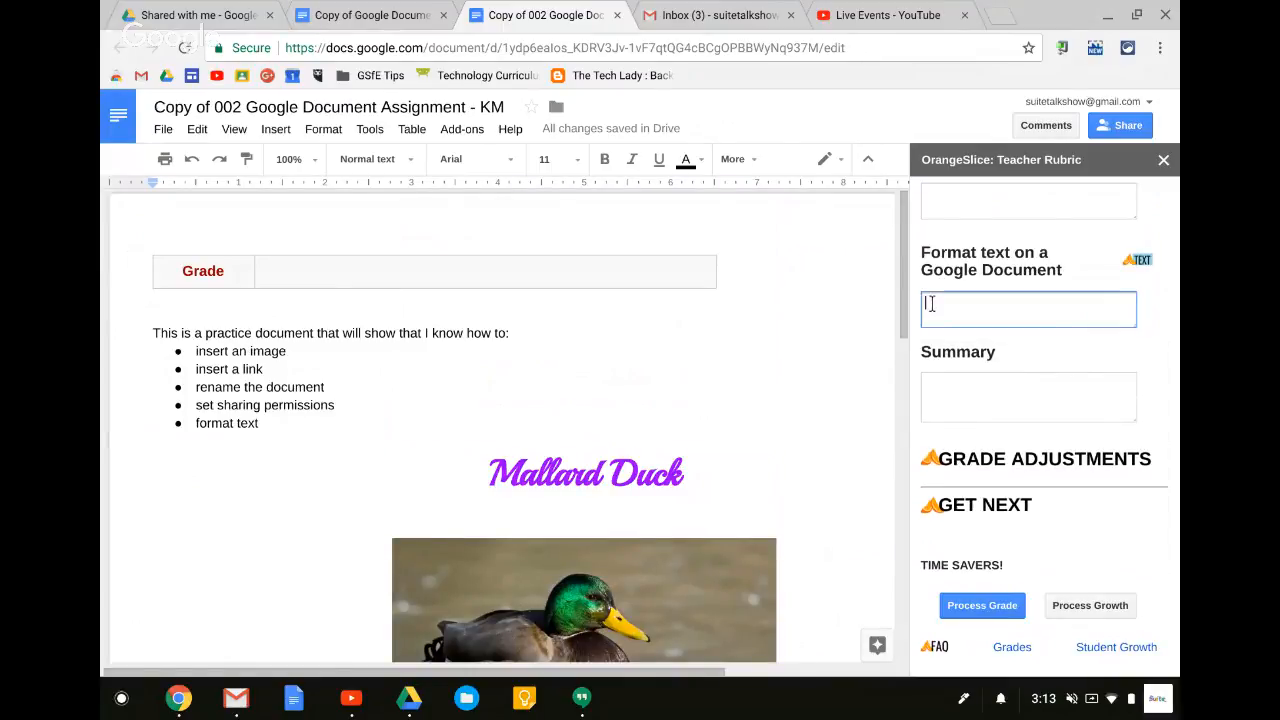
{"action": "type", "text": "I love the color purple!"}
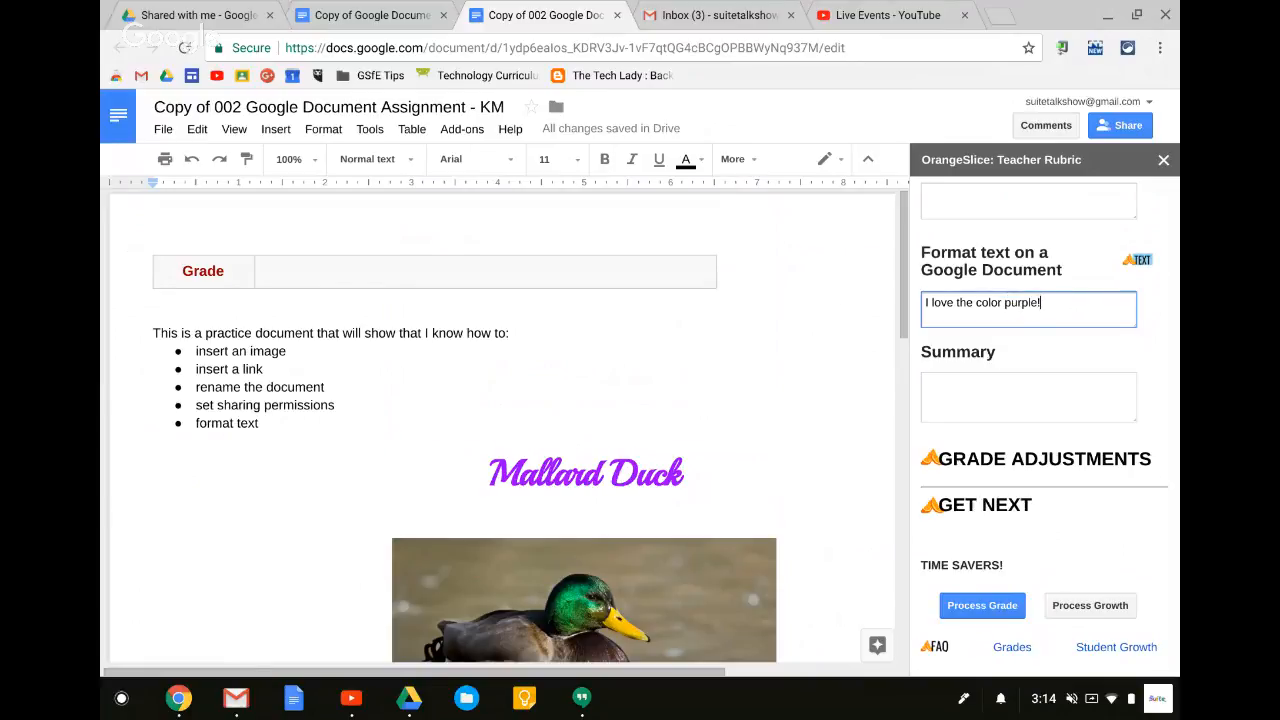
Enter "Overall, you did a great job!" as the summary feedback for the assignment
{"action": "left_click", "coordinate": [951, 384]}
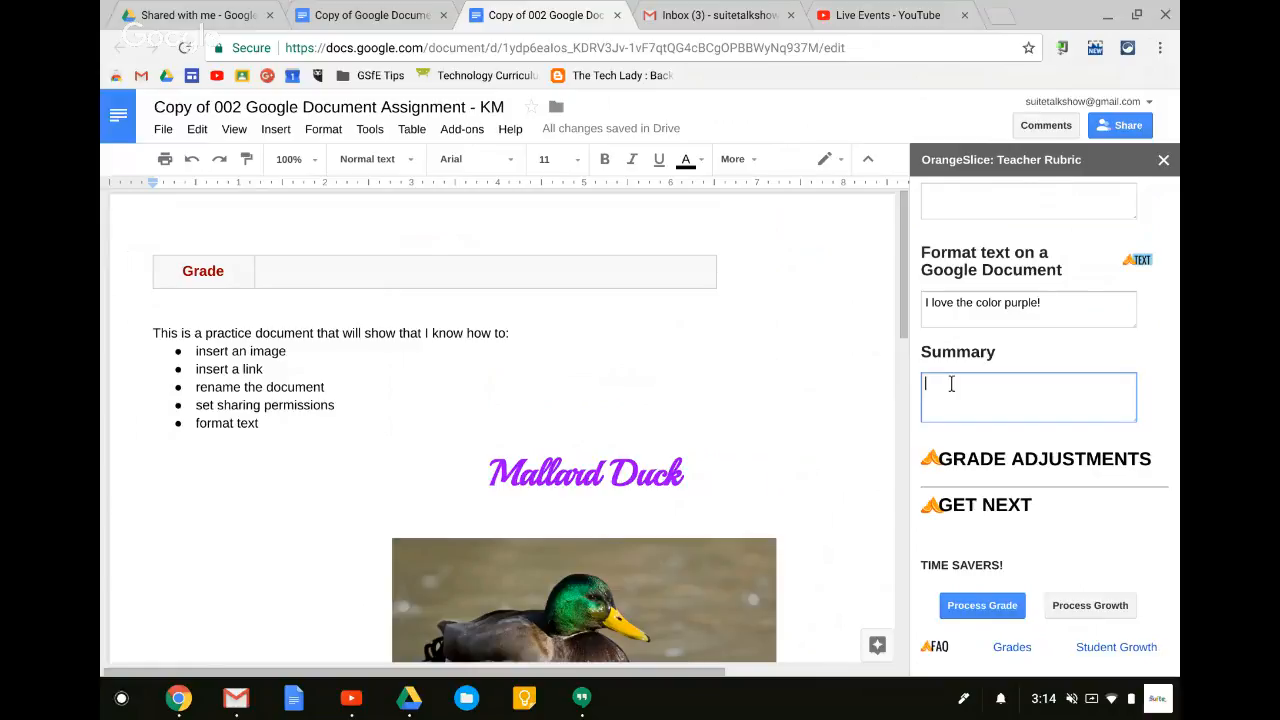
{"action": "type", "text": "Overall, you did a great job!"}
Review the Extra Credit, Late Penalty and Plagiarized Penalty options under Grade Adjustments without selecting any
{"action": "left_click", "coordinate": [975, 460]}
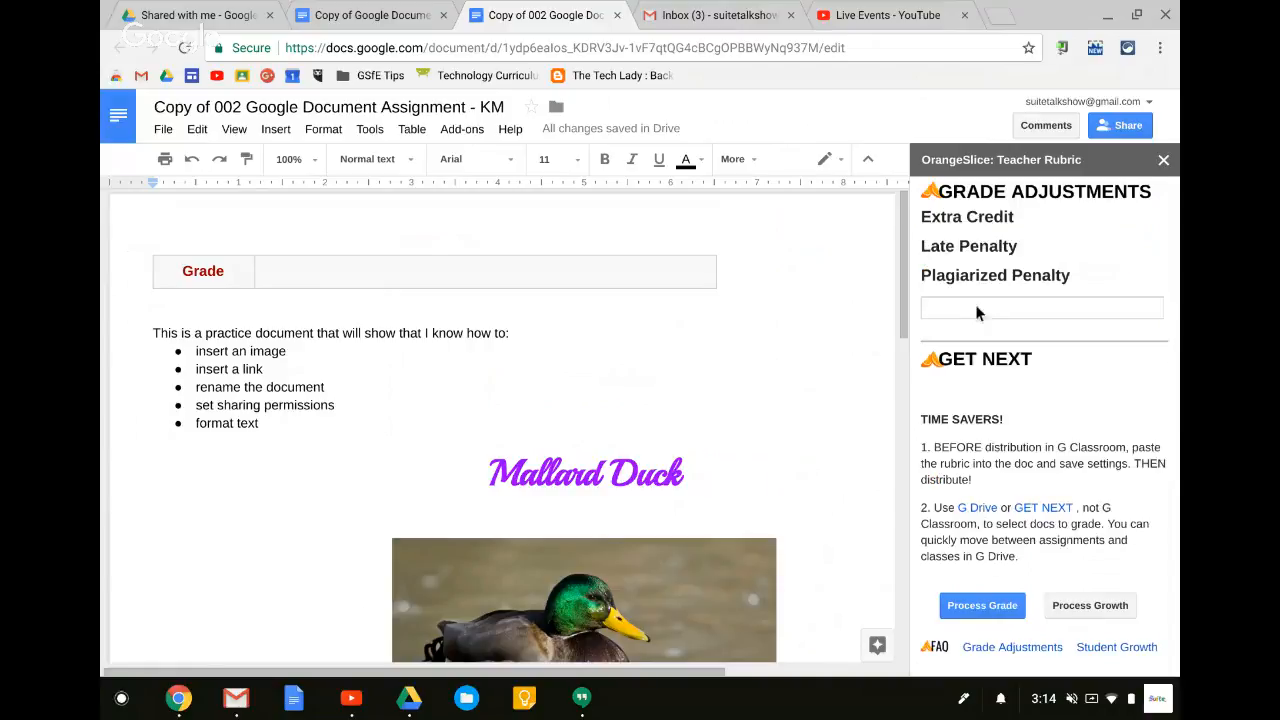
{"action": "left_click", "coordinate": [954, 220]}
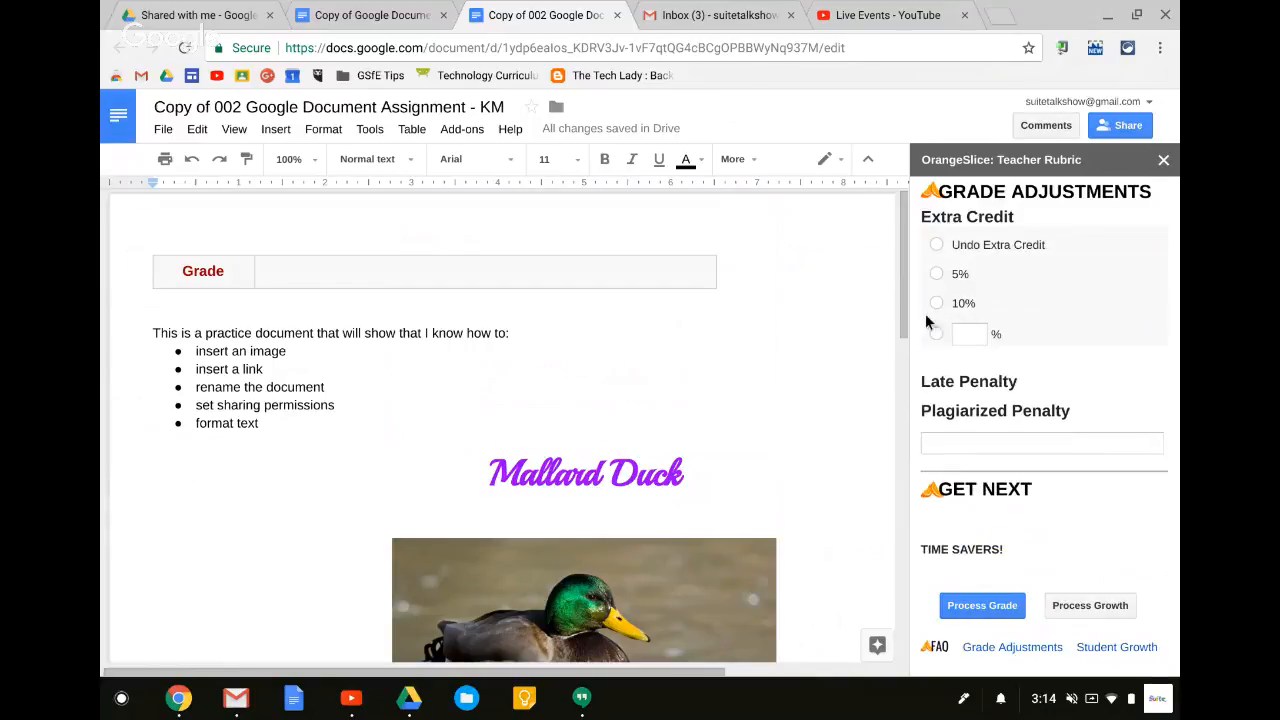
{"action": "left_click", "coordinate": [938, 381]}
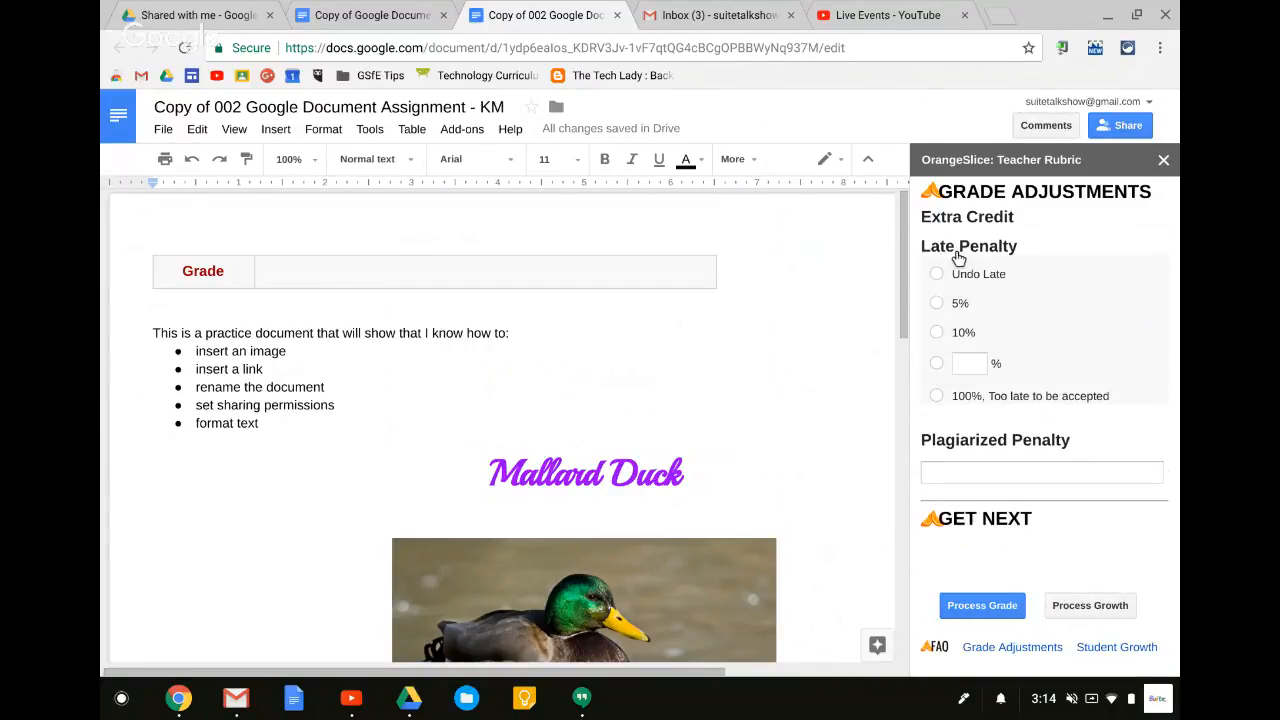
{"action": "left_click", "coordinate": [952, 445]}
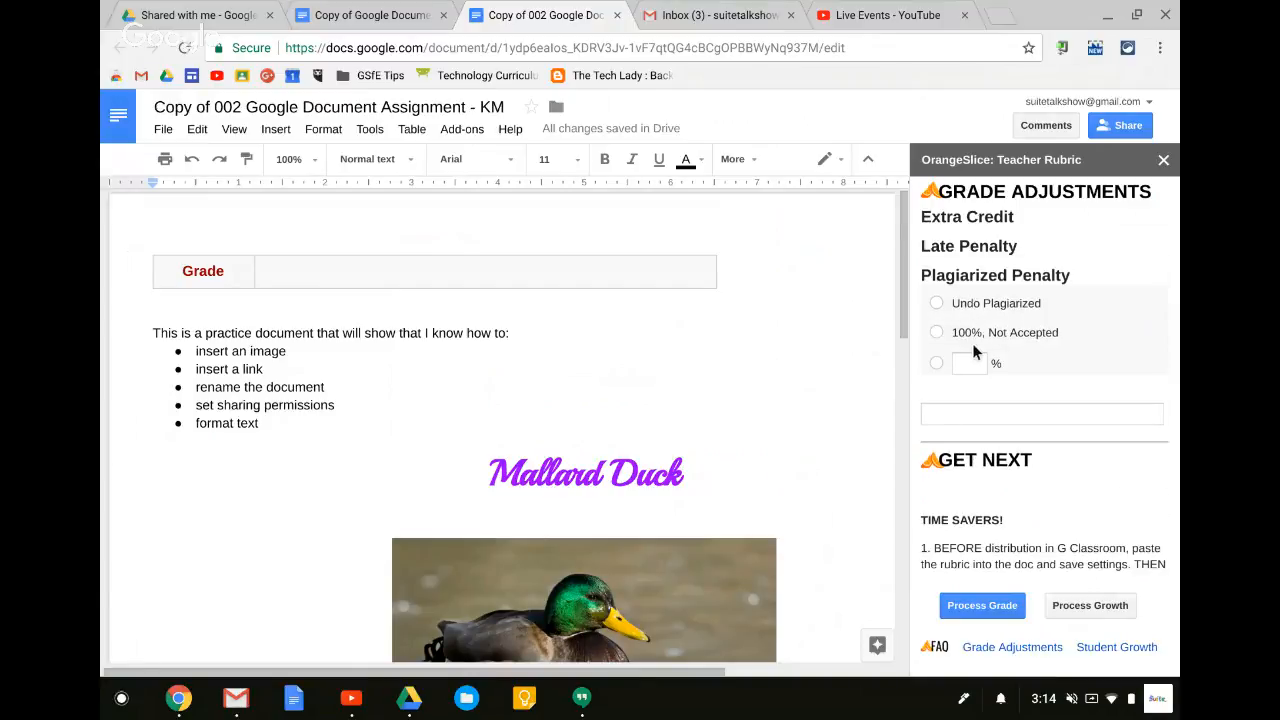
{"action": "scroll", "coordinate": [951, 440], "scroll_direction": "down", "scroll_amount": 2}
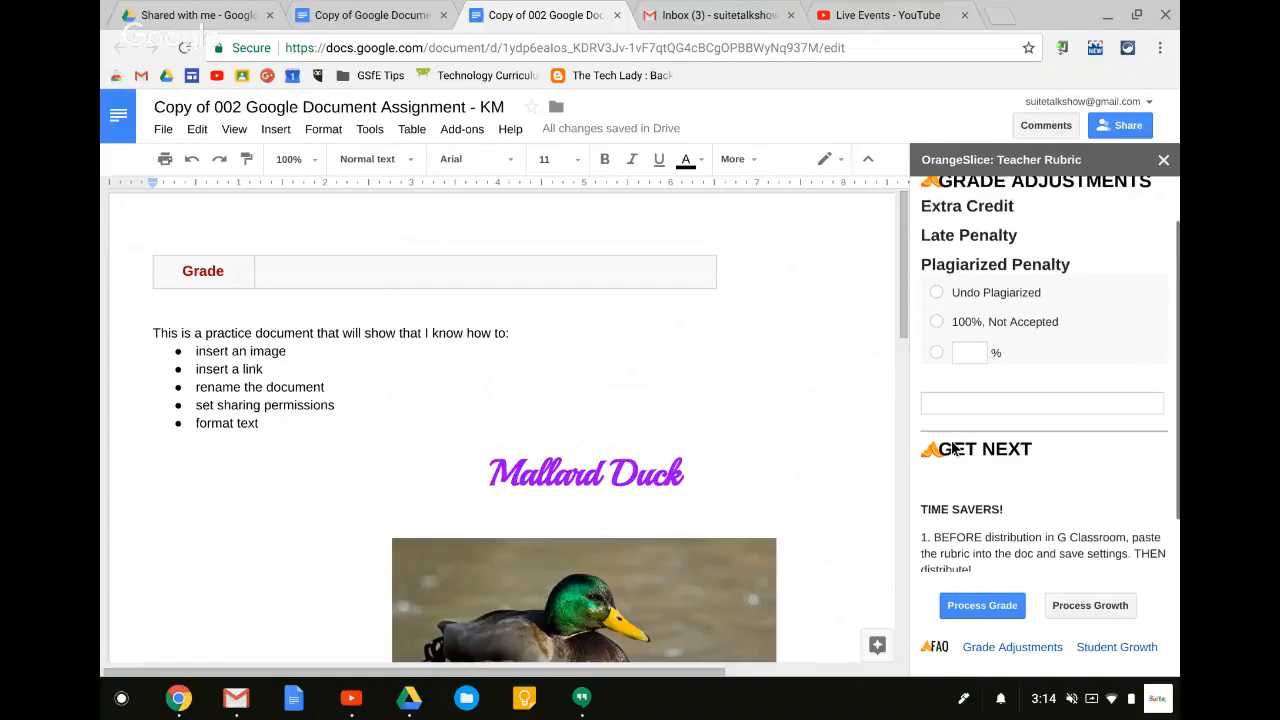
Process the grade for the assignment and view the grade and feedback table at the beginning of the document
{"action": "left_click", "coordinate": [957, 607]}
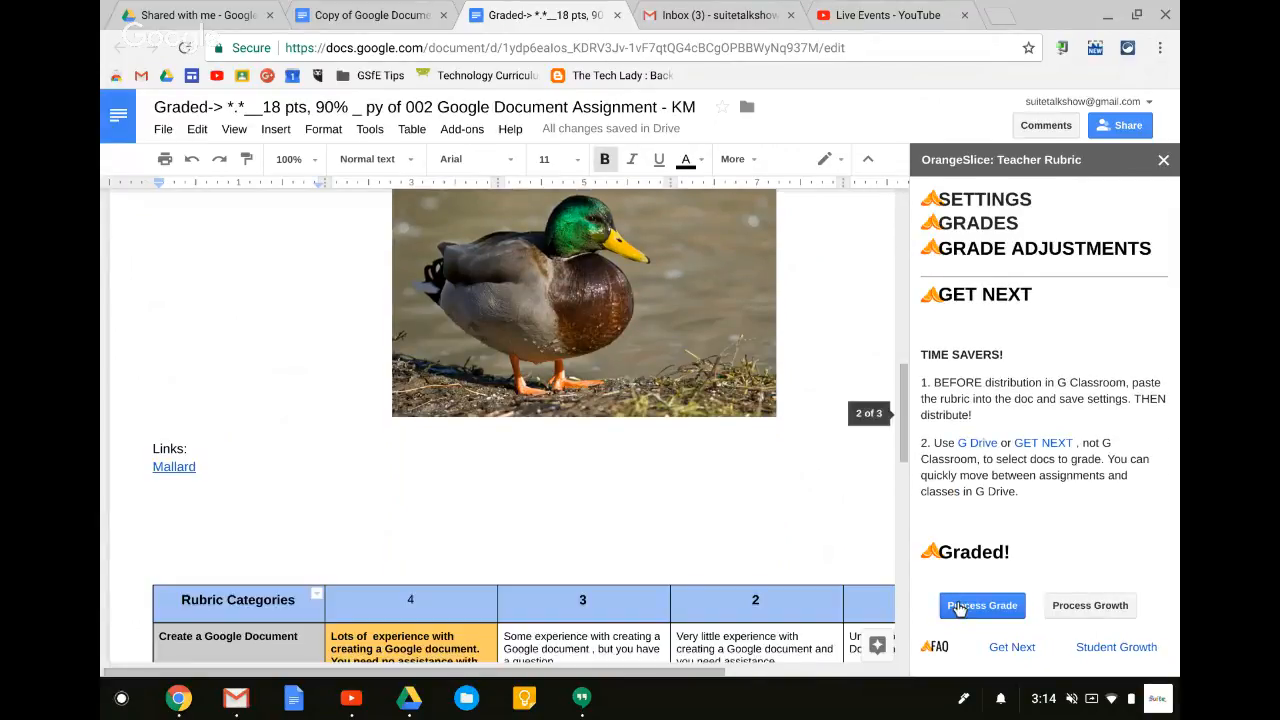
{"action": "scroll", "coordinate": [289, 320], "scroll_direction": "up", "scroll_amount": 2}
{"action": "scroll", "coordinate": [288, 320], "scroll_direction": "up", "scroll_amount": 5}
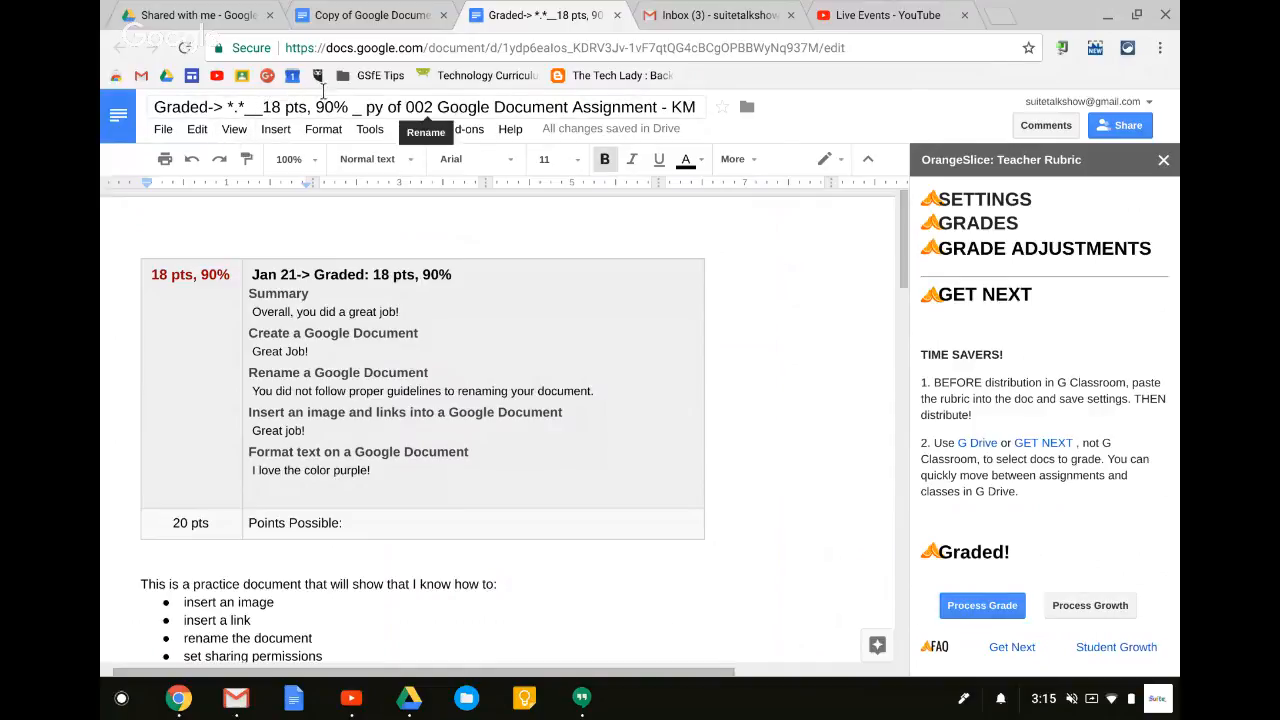
Check the graded file's name under Shared with me in Google Drive, look at the original rubric document, and return to the assignment
{"action": "left_click", "coordinate": [199, 16]}
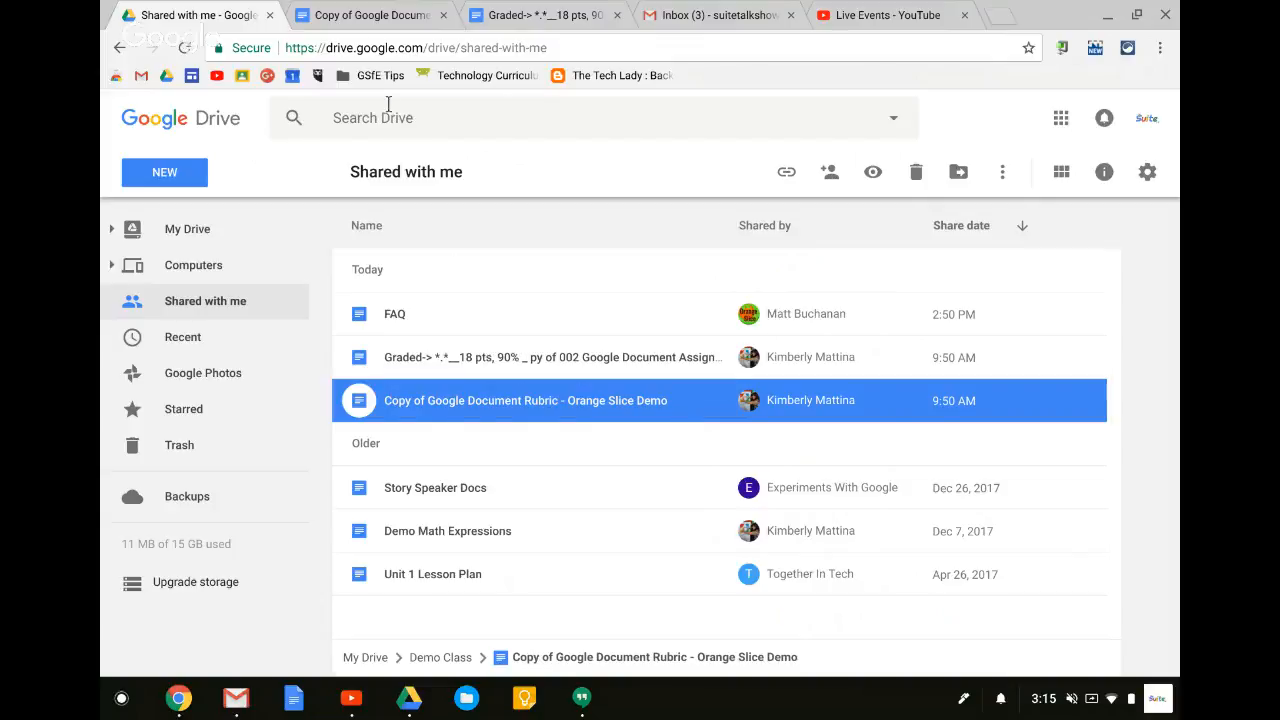
{"action": "left_click", "coordinate": [352, 16]}
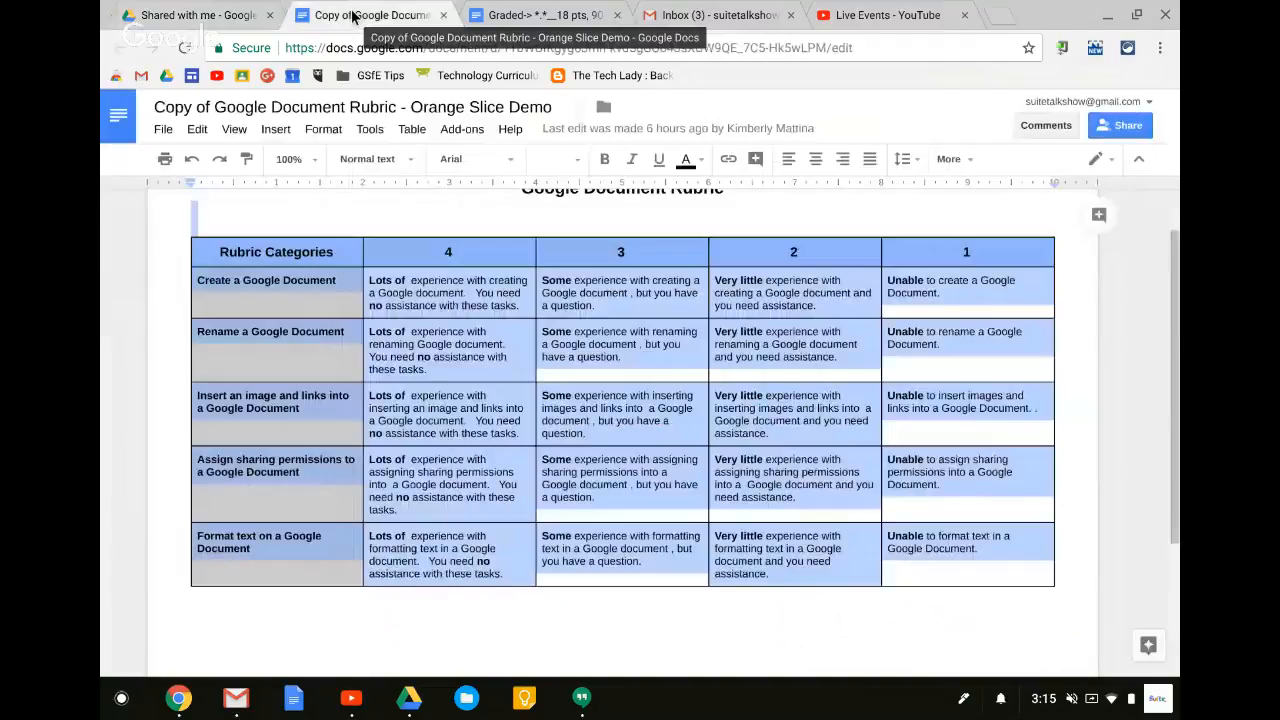
{"action": "left_click", "coordinate": [516, 16]}
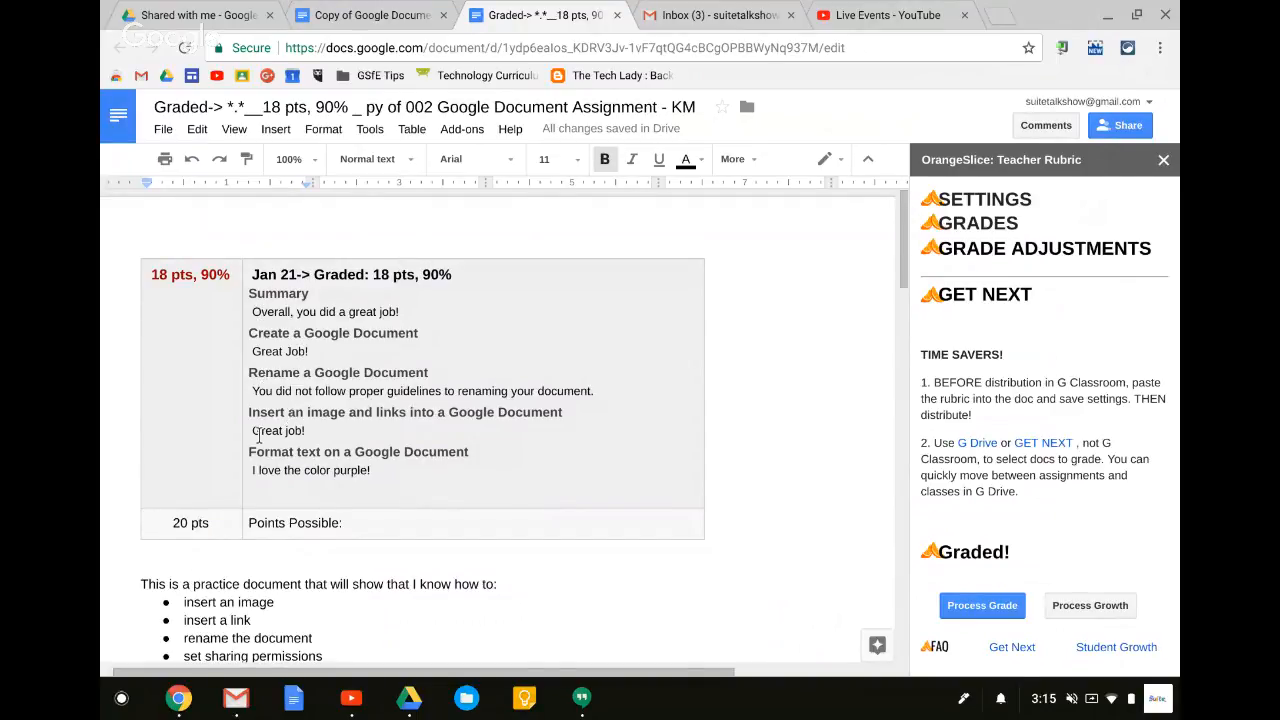
Add blank lines between the Mallard link and the rubric table so the whole rubric moves onto the next page
{"action": "scroll", "coordinate": [258, 437], "scroll_direction": "down", "scroll_amount": 2}
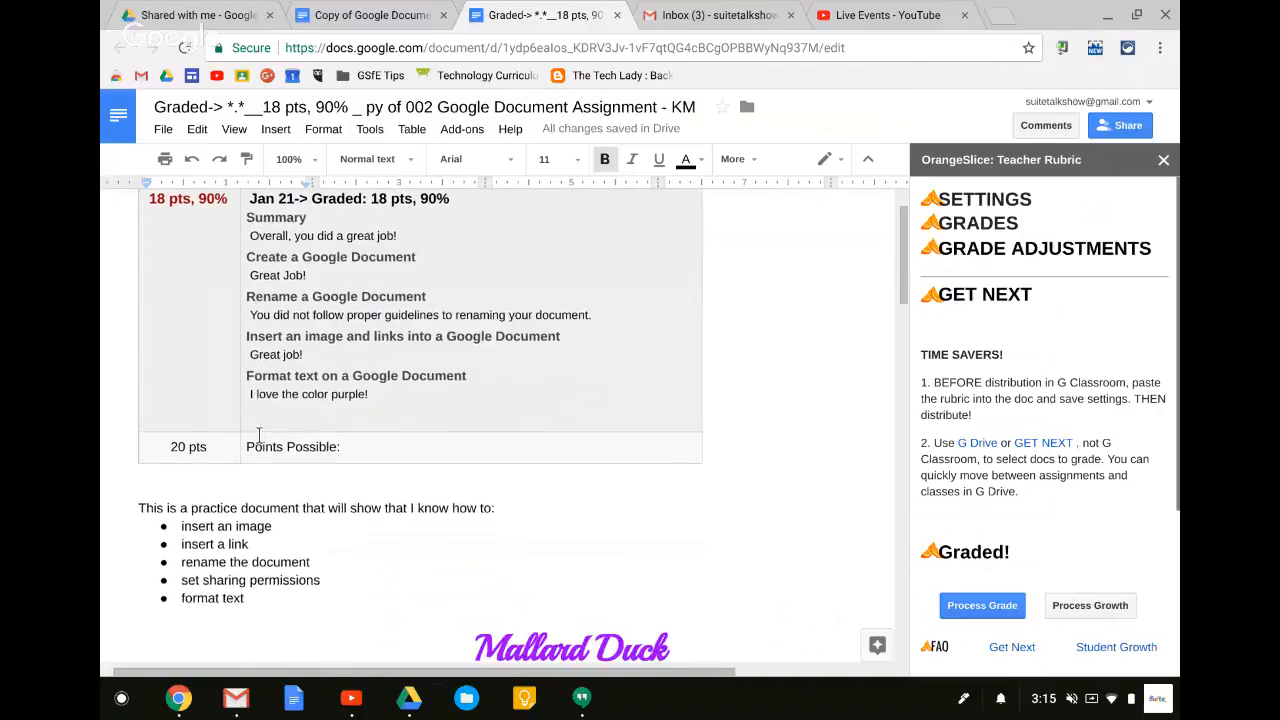
{"action": "scroll", "coordinate": [224, 447], "scroll_direction": "down", "scroll_amount": 10}
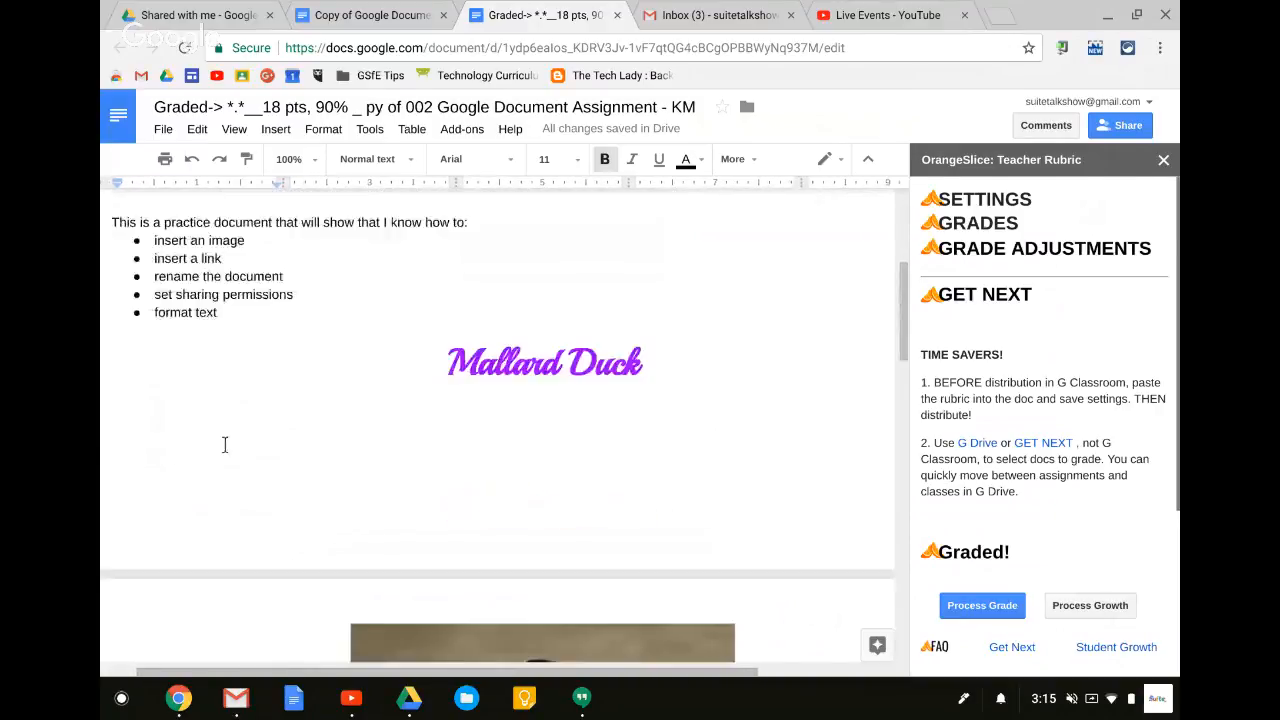
{"action": "scroll", "coordinate": [224, 444], "scroll_direction": "down", "scroll_amount": 4}
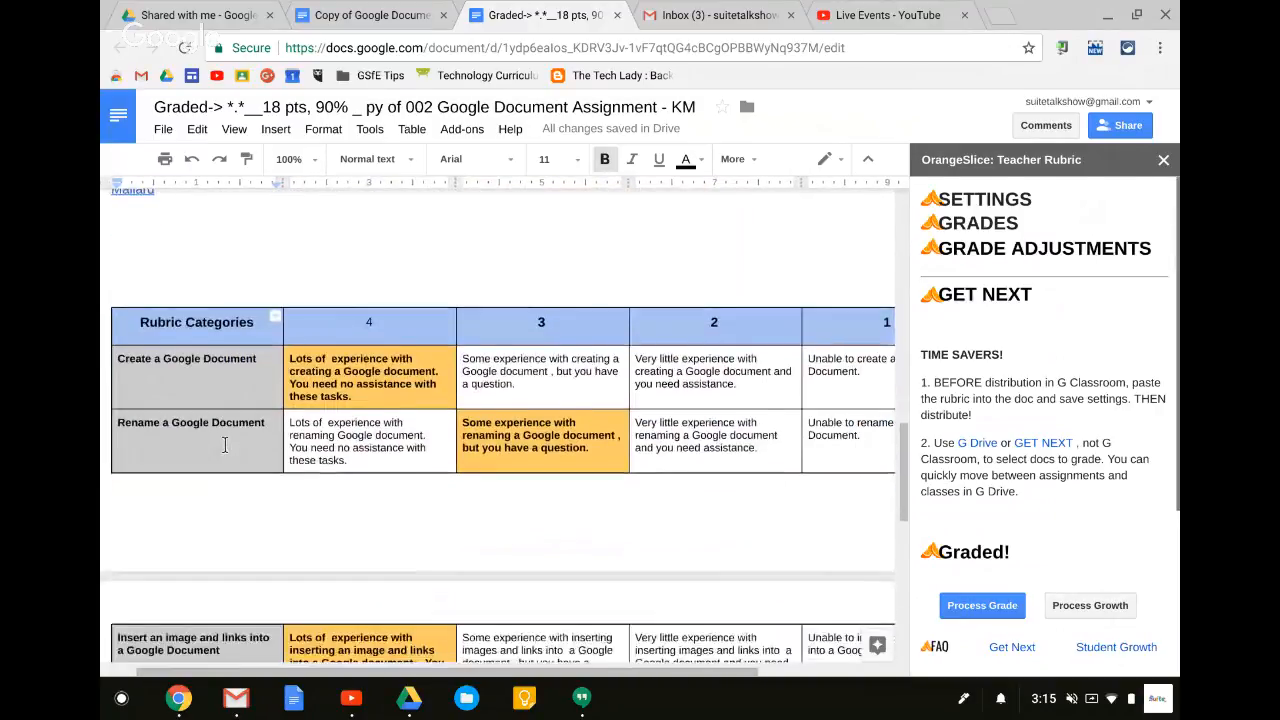
{"action": "scroll", "coordinate": [132, 331], "scroll_direction": "up", "scroll_amount": 2}
{"action": "left_click", "coordinate": [133, 332]}
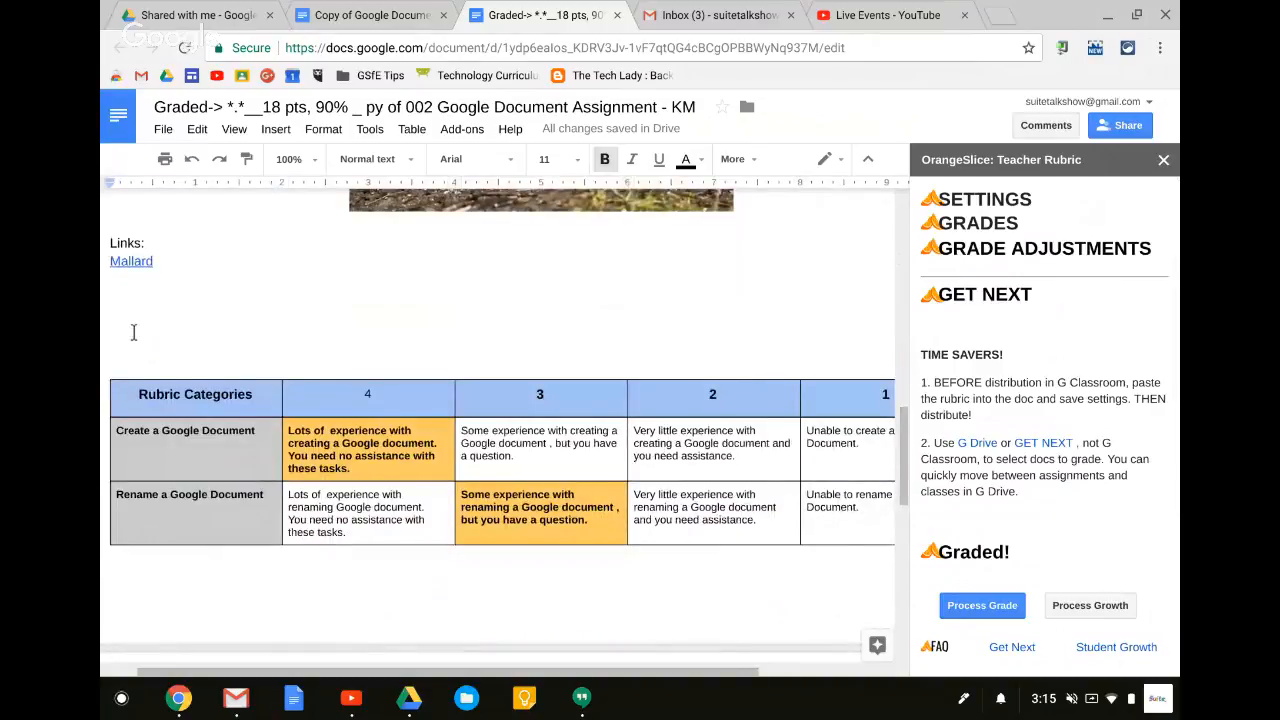
{"action": "key", "text": "Return"}
{"action": "key", "text": "Return"}
{"action": "key", "text": "Return"}
{"action": "key", "text": "Return"}
{"action": "key", "text": "Return"}
{"action": "key", "text": "Return"}
{"action": "key", "text": "Return"}
{"action": "key", "text": "Return"}
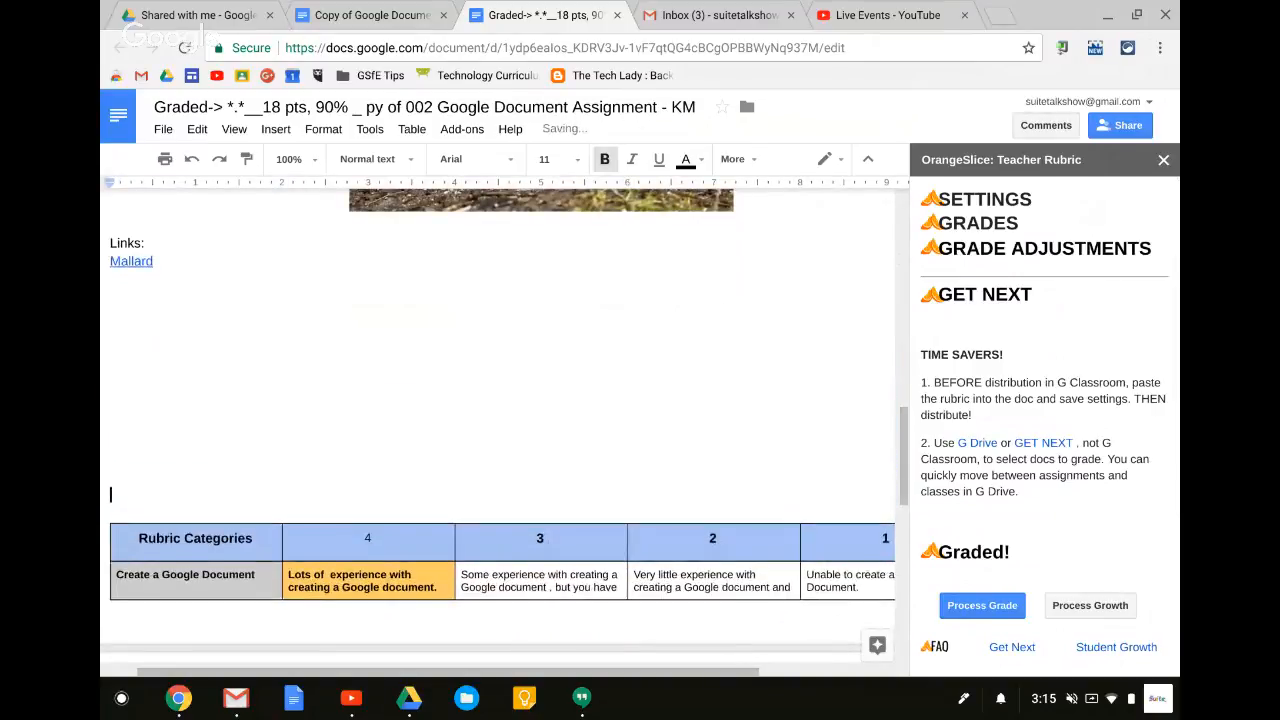
{"action": "key", "text": "Return"}
{"action": "key", "text": "Return"}
{"action": "key", "text": "Return"}
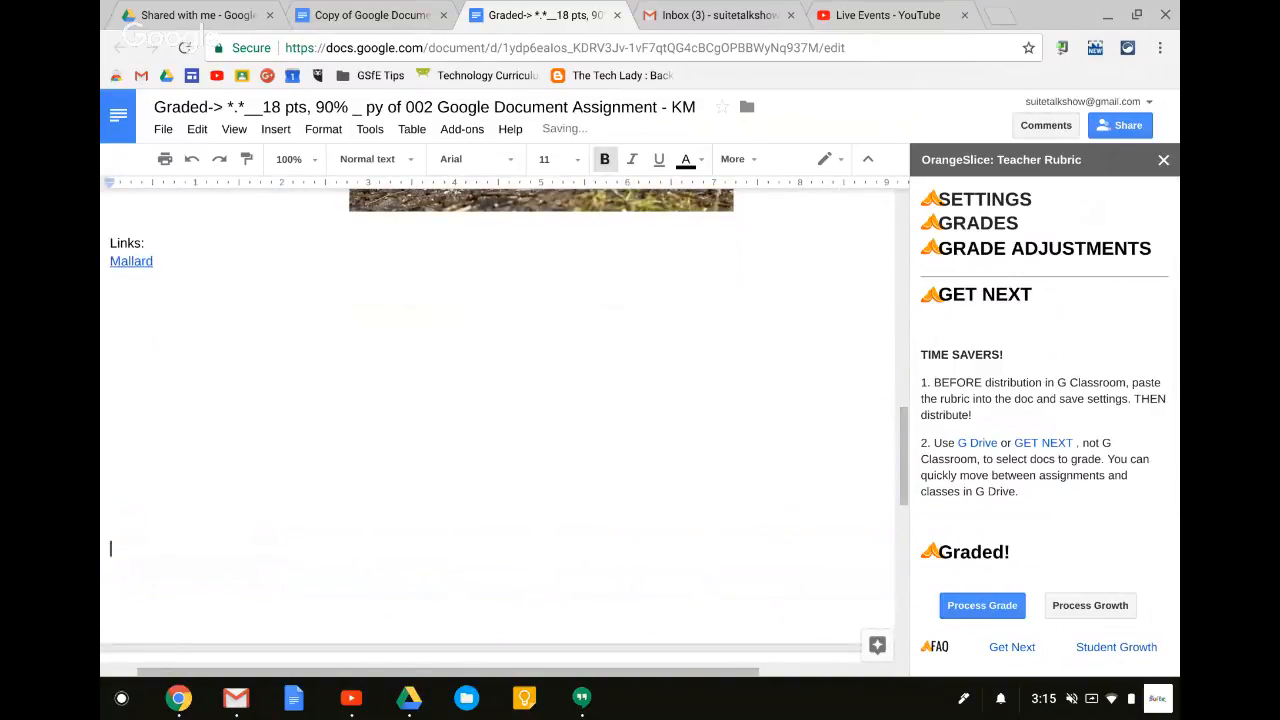
Close the OrangeSlice: Teacher Rubric sidebar and review the highlighted rubric and the grade and feedback table at full width
{"action": "scroll", "coordinate": [500, 420], "scroll_direction": "down", "scroll_amount": 3}
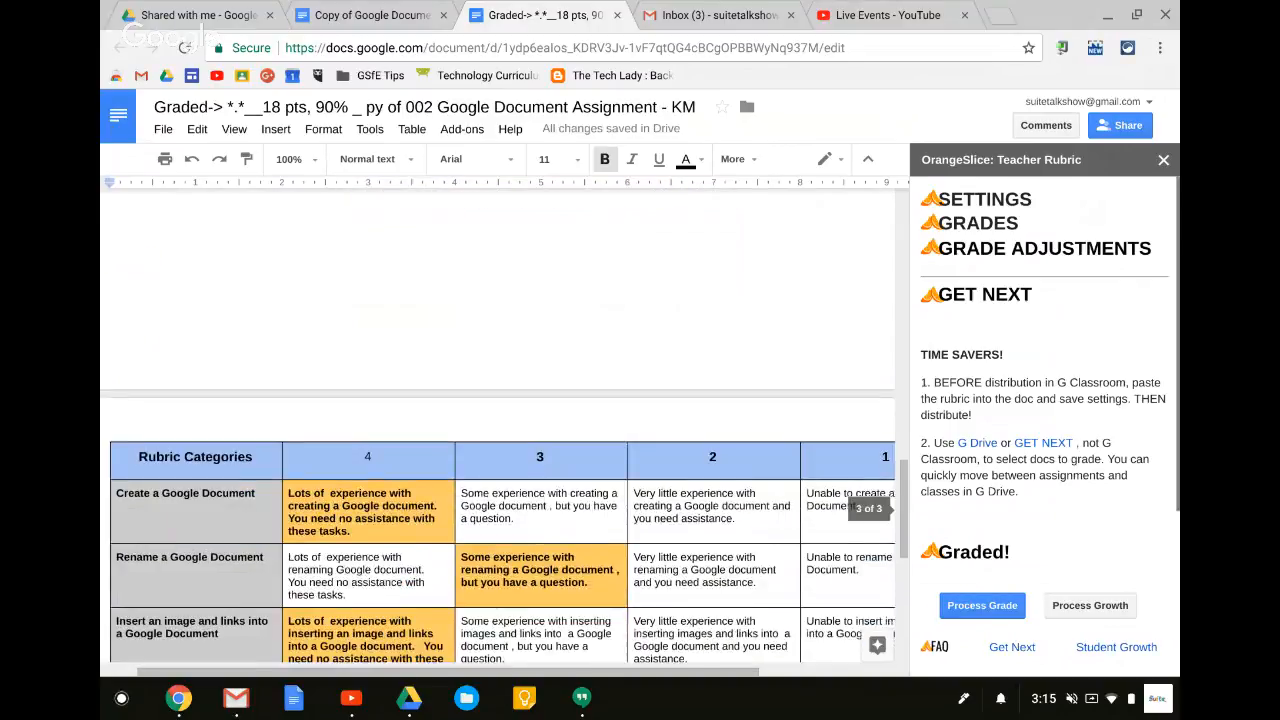
{"action": "scroll", "coordinate": [737, 229], "scroll_direction": "down", "scroll_amount": 1}
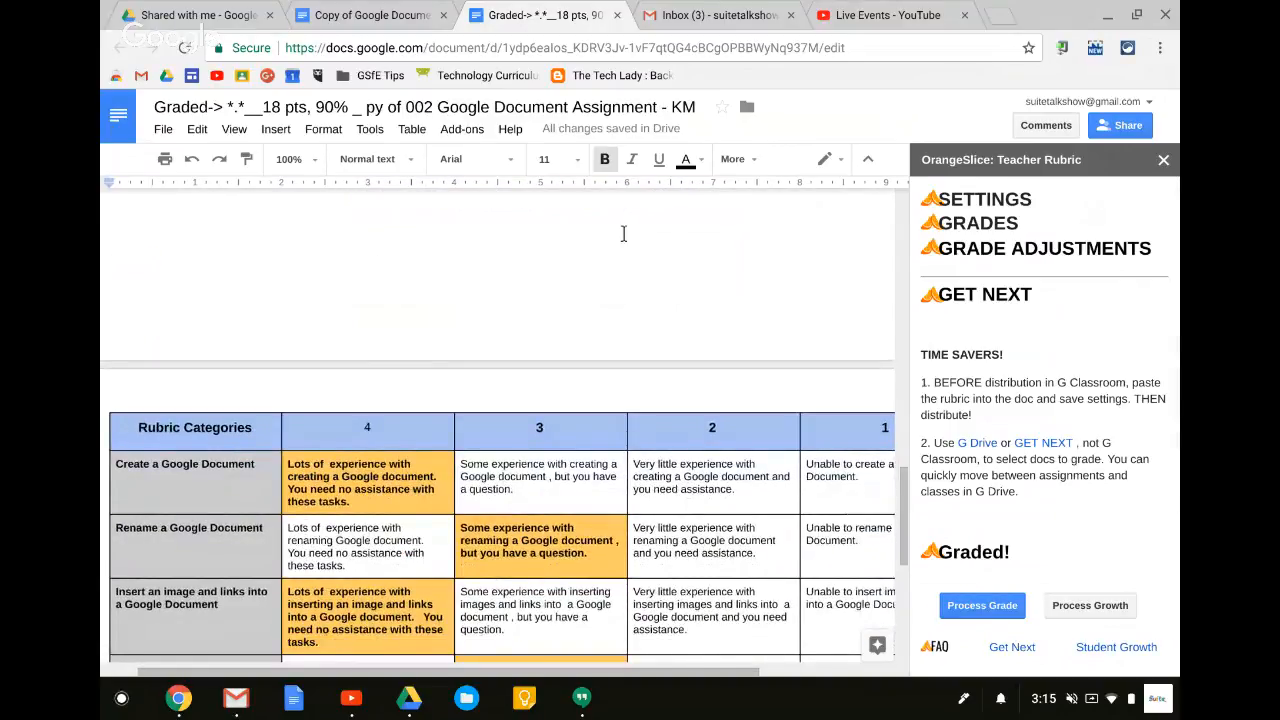
{"action": "scroll", "coordinate": [623, 233], "scroll_direction": "down", "scroll_amount": 1}
{"action": "scroll", "coordinate": [623, 235], "scroll_direction": "down", "scroll_amount": 2}
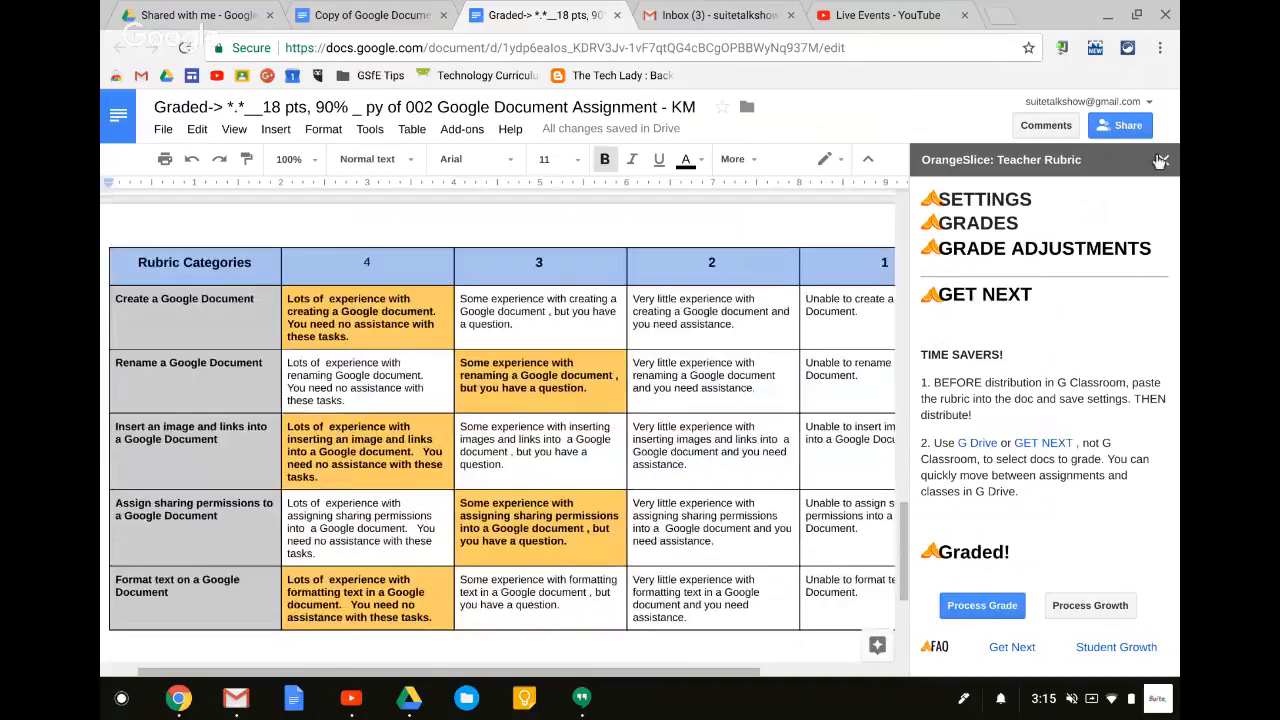
{"action": "left_click", "coordinate": [1160, 161]}
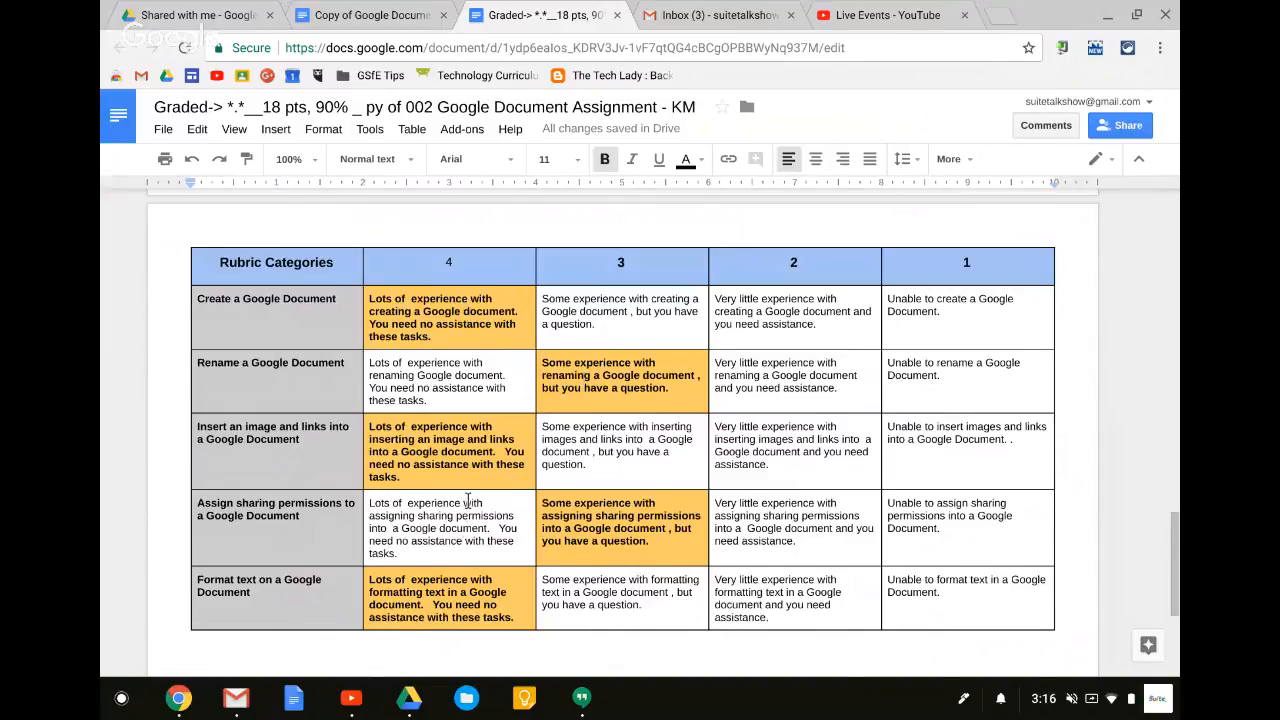
{"action": "scroll", "coordinate": [467, 500], "scroll_direction": "up", "scroll_amount": 20}
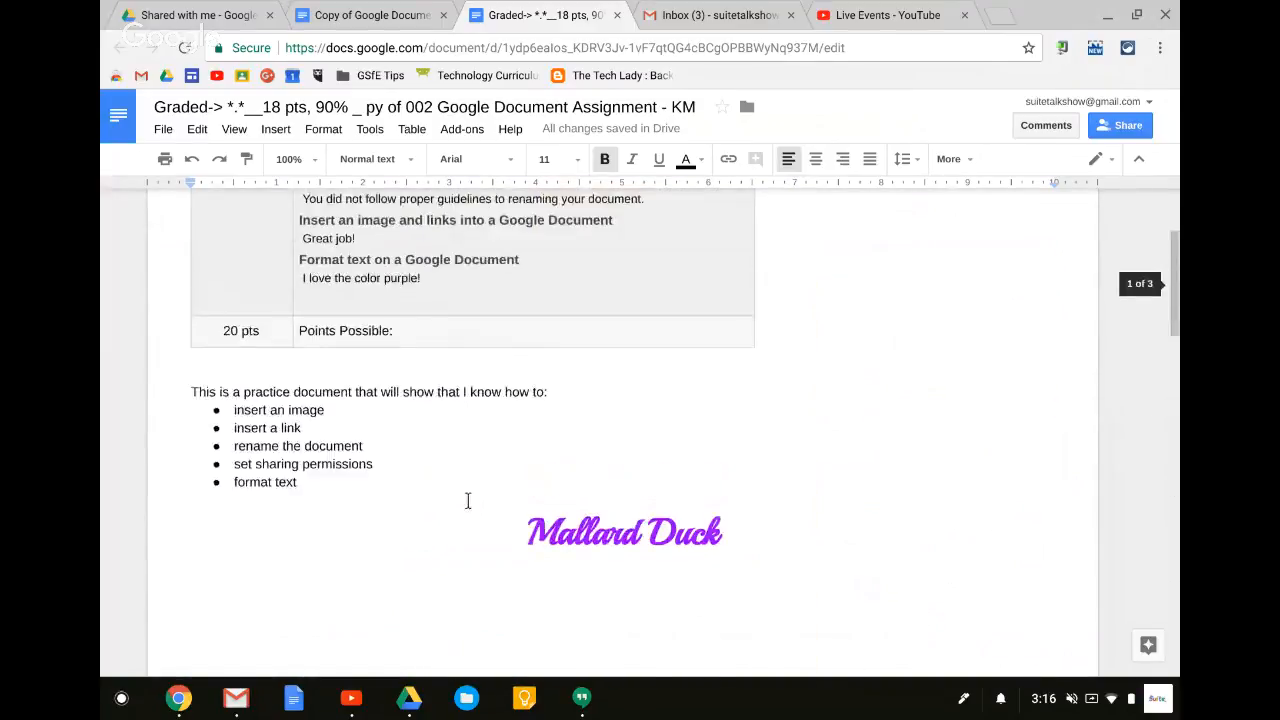
{"action": "scroll", "coordinate": [467, 500], "scroll_direction": "up", "scroll_amount": 3}
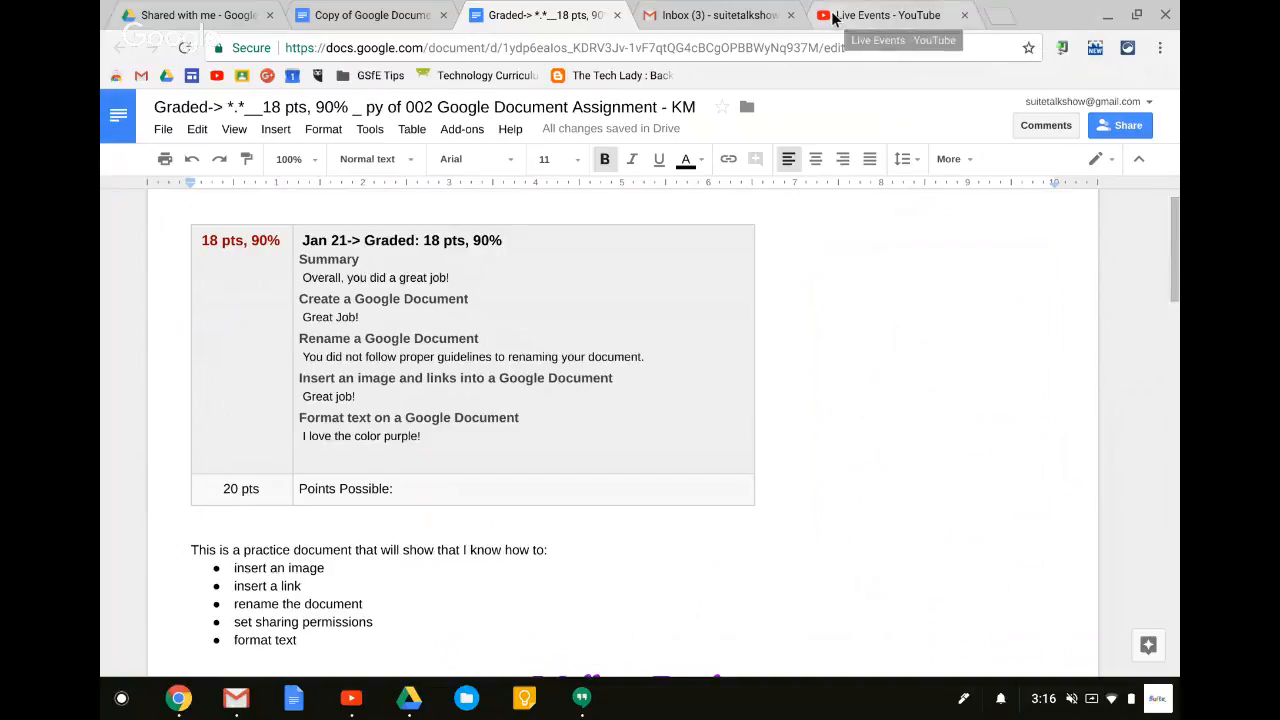
Switch to the Google Hangouts window and stop the screen sharing
{"action": "left_click", "coordinate": [179, 699]}
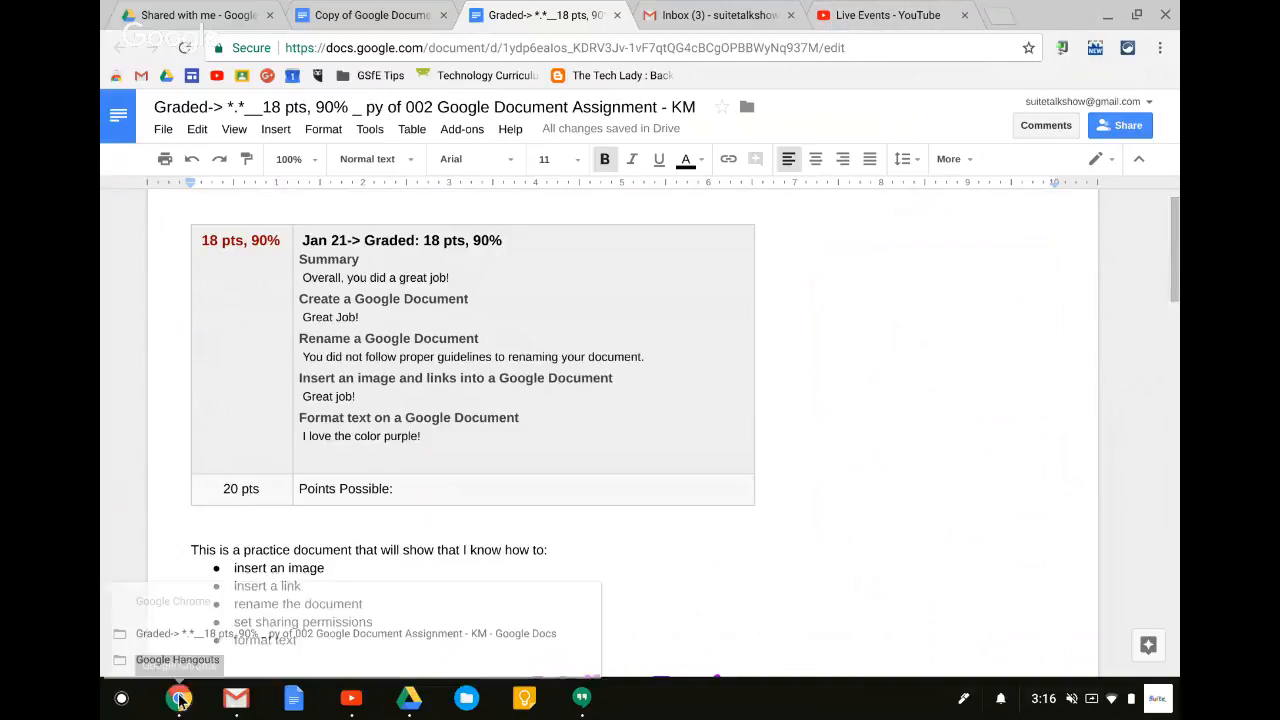
{"action": "left_click", "coordinate": [177, 660]}
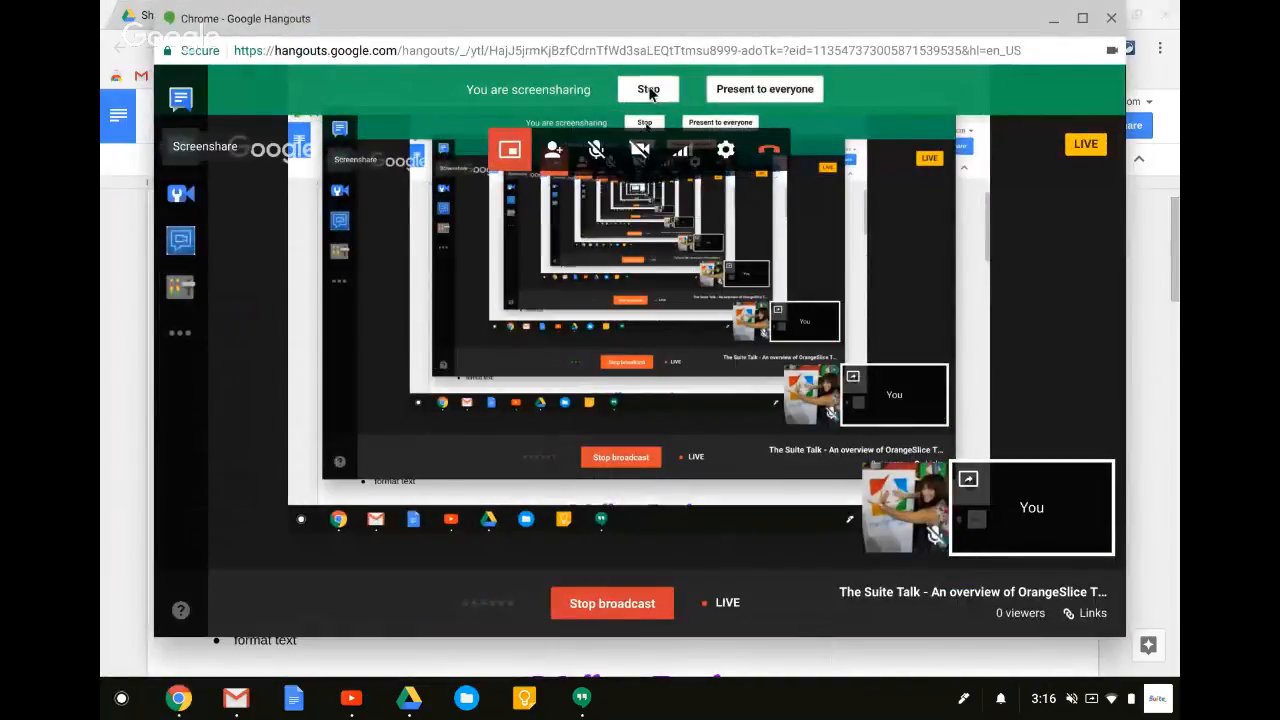
{"action": "left_click", "coordinate": [648, 89]}
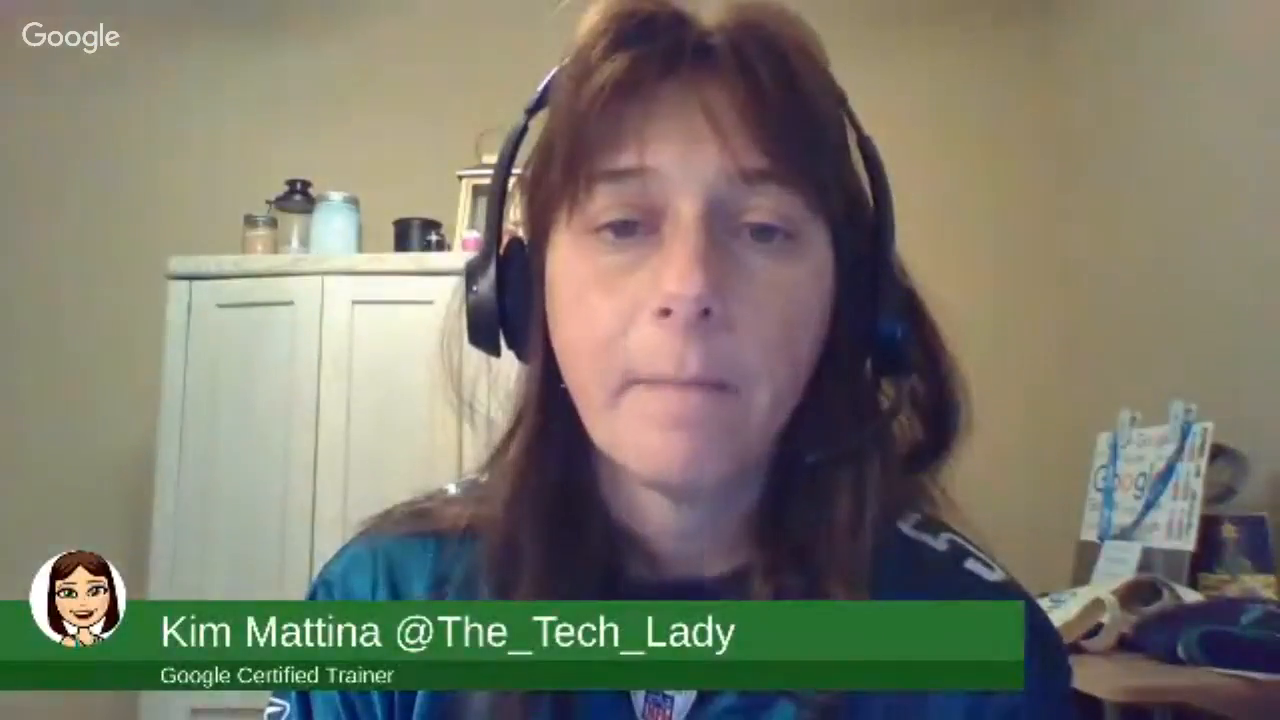